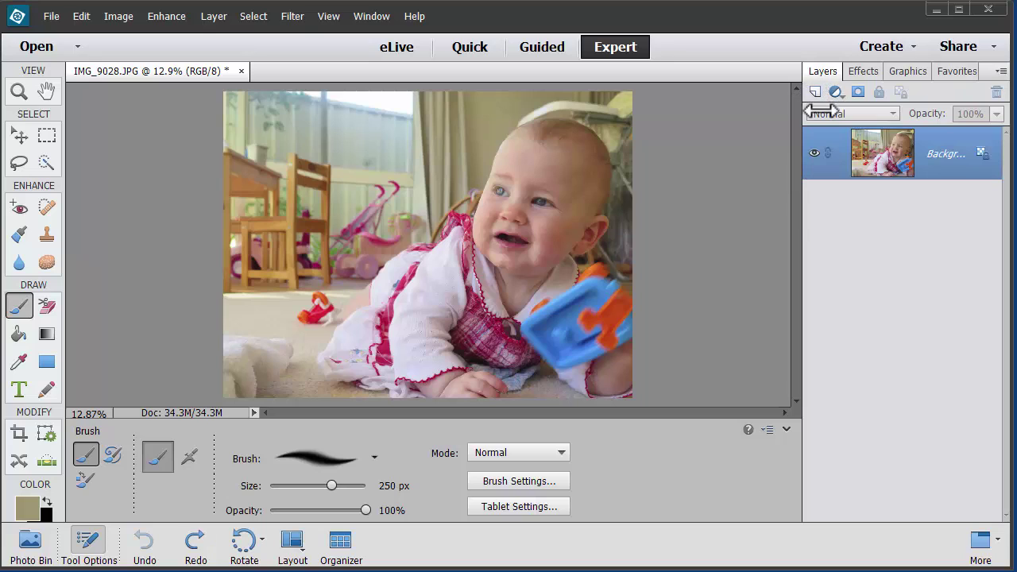
Save the baby photo in Photoshop (*.PSD) format as IMG_9028.psd.
{"action": "left_click", "coordinate": [51, 18]}
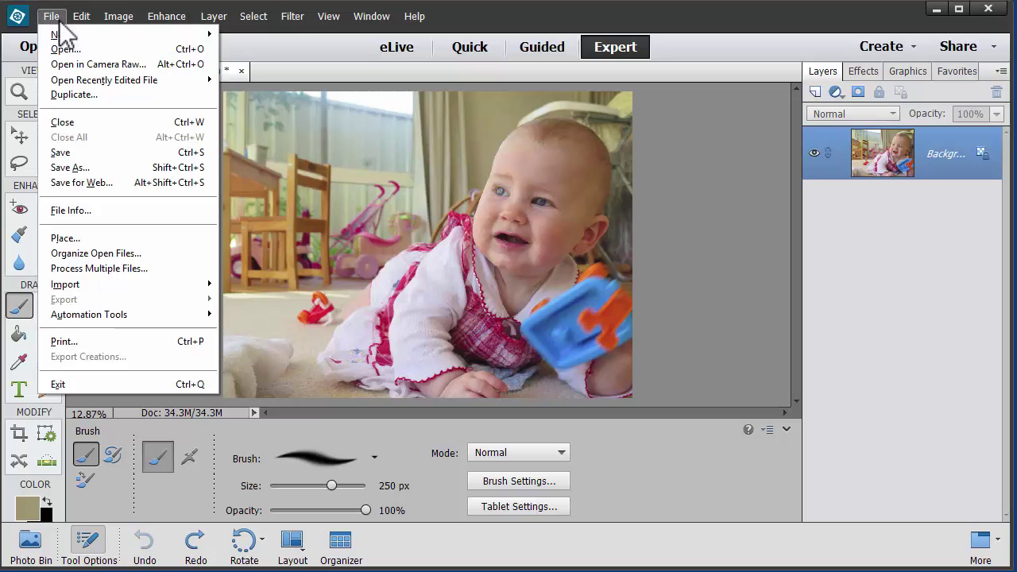
{"action": "left_click", "coordinate": [87, 168]}
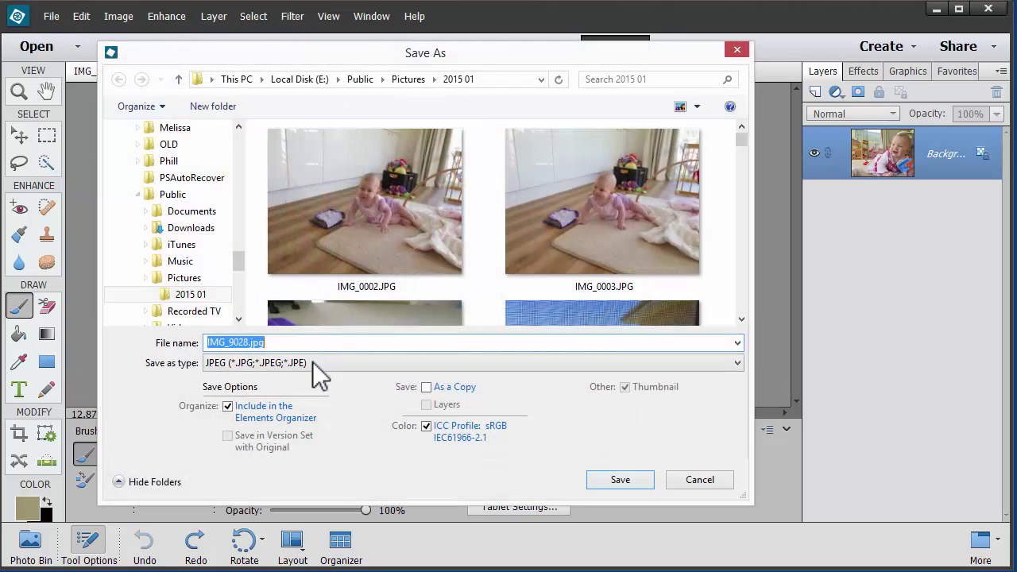
{"action": "left_click", "coordinate": [313, 364]}
{"action": "left_click", "coordinate": [286, 378]}
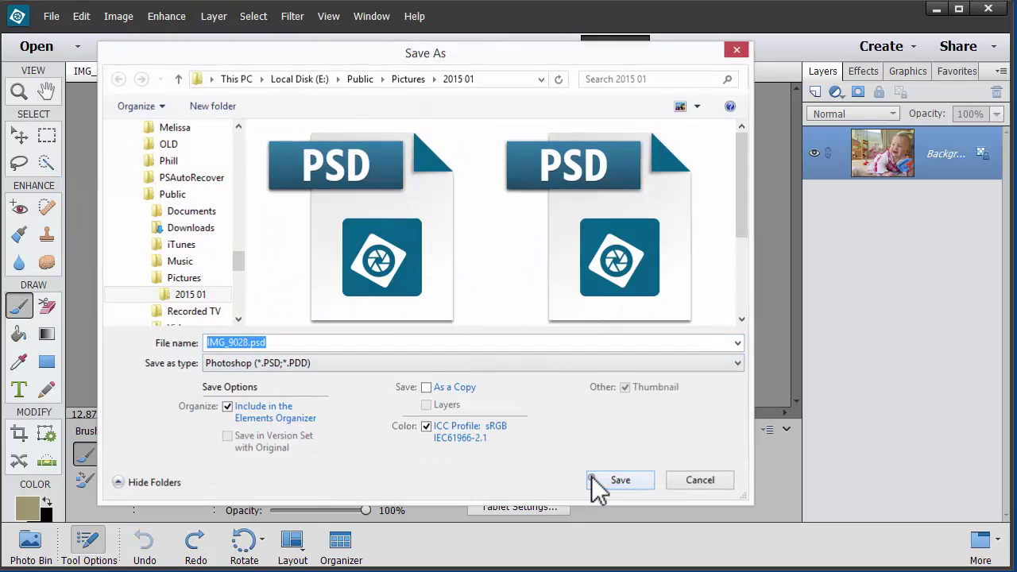
{"action": "left_click", "coordinate": [597, 483]}
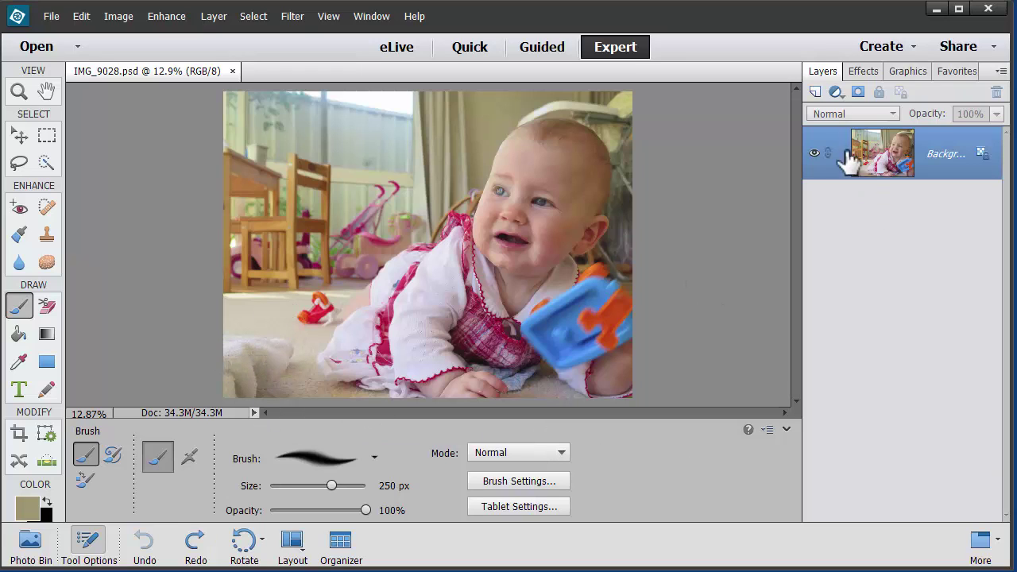
Add a new empty layer and set the Content Aware Spot Healing Brush to 250 px.
{"action": "left_click", "coordinate": [814, 93]}
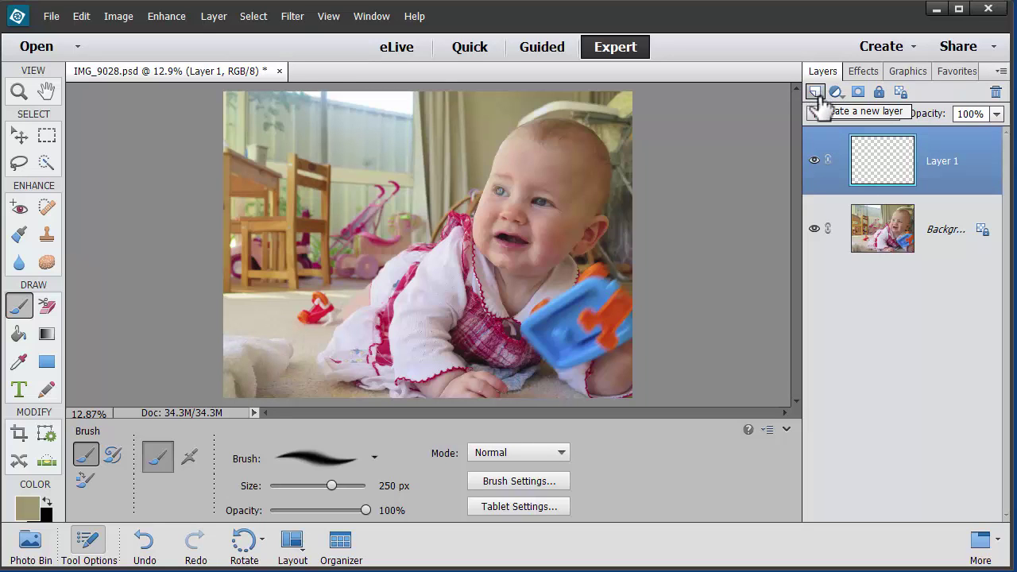
{"action": "left_click", "coordinate": [48, 209]}
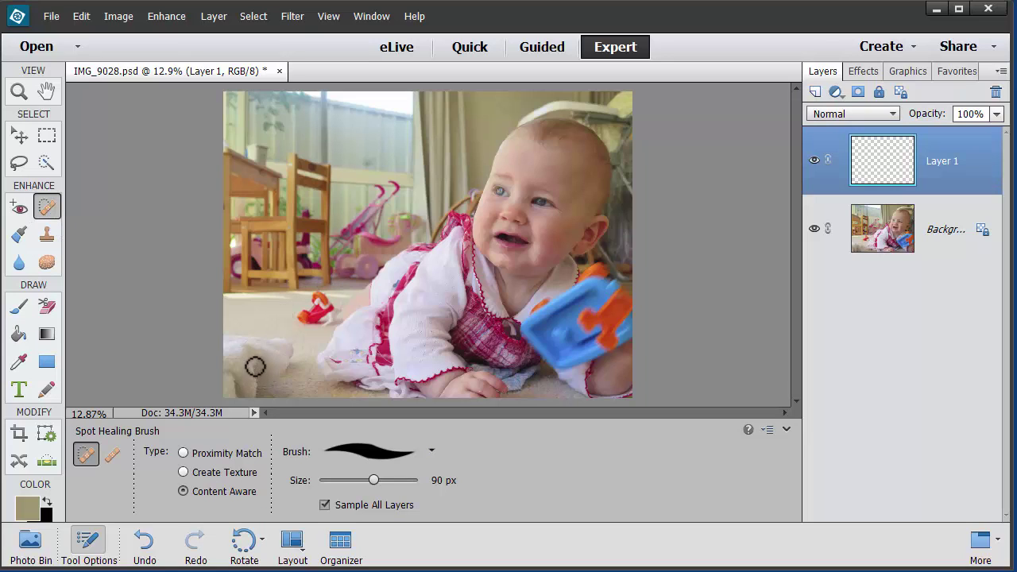
{"action": "key", "text": "bracketright"}
{"action": "key", "text": "bracketright"}
{"action": "key", "text": "bracketright"}
{"action": "key", "text": "bracketright"}
{"action": "key", "text": "bracketright"}
{"action": "key", "text": "bracketright"}
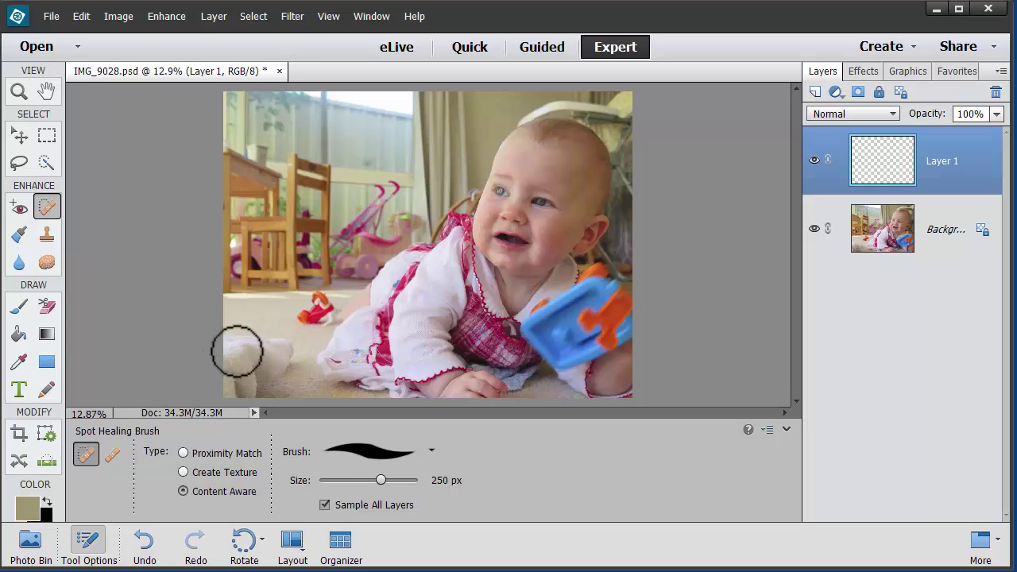
Heal the white blanket and clutter out of the carpet's lower-left corner.
{"action": "mouse_move", "coordinate": [283, 350]}
{"action": "left_mouse_down"}
{"action": "mouse_move", "coordinate": [242, 398]}
{"action": "mouse_move", "coordinate": [224, 374]}
{"action": "mouse_move", "coordinate": [248, 353]}
{"action": "mouse_move", "coordinate": [245, 372]}
{"action": "mouse_move", "coordinate": [258, 361]}
{"action": "mouse_move", "coordinate": [256, 339]}
{"action": "mouse_move", "coordinate": [211, 342]}
{"action": "mouse_move", "coordinate": [231, 359]}
{"action": "left_mouse_up"}
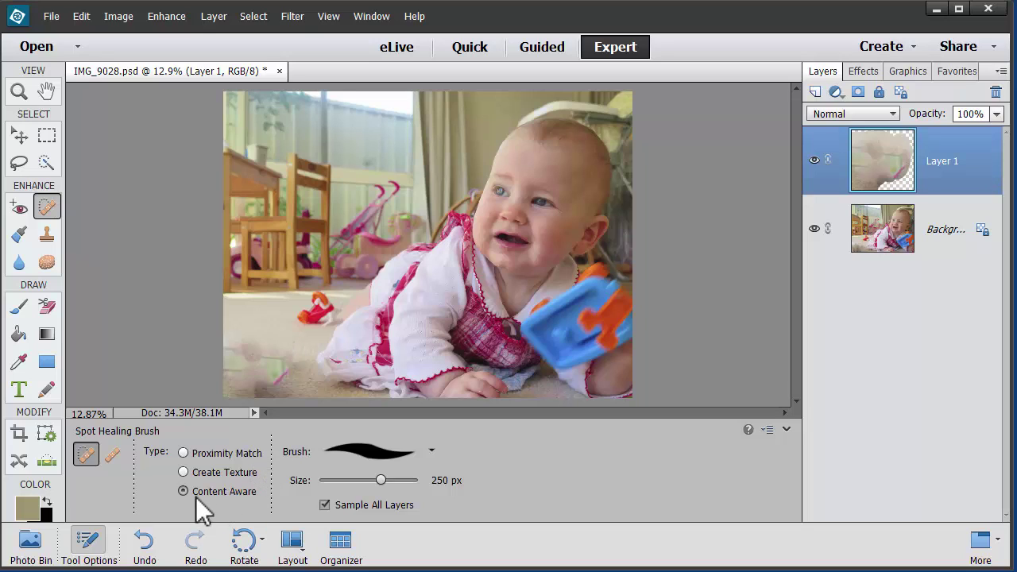
{"action": "mouse_move", "coordinate": [278, 351]}
{"action": "left_mouse_down"}
{"action": "mouse_move", "coordinate": [263, 388]}
{"action": "mouse_move", "coordinate": [279, 362]}
{"action": "mouse_move", "coordinate": [240, 358]}
{"action": "mouse_move", "coordinate": [220, 392]}
{"action": "mouse_move", "coordinate": [225, 355]}
{"action": "mouse_move", "coordinate": [225, 419]}
{"action": "left_mouse_up"}
{"action": "left_click_drag", "start_coordinate": [294, 390], "coordinate": [227, 413]}
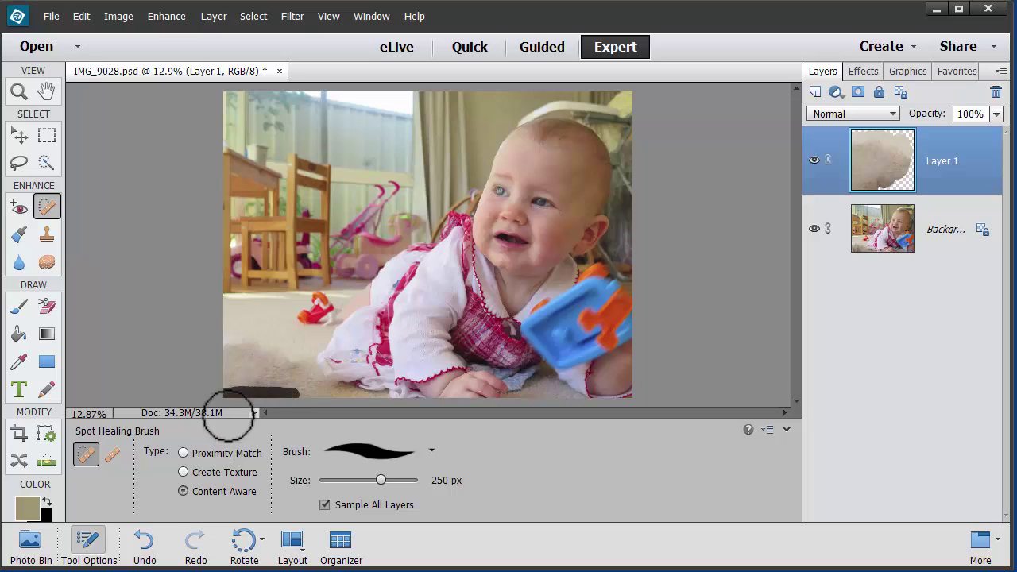
{"action": "left_click", "coordinate": [280, 386]}
Heal another carpet spot, zoom in on the toy, and shrink the healing brush to 70 px.
{"action": "left_click", "coordinate": [239, 342]}
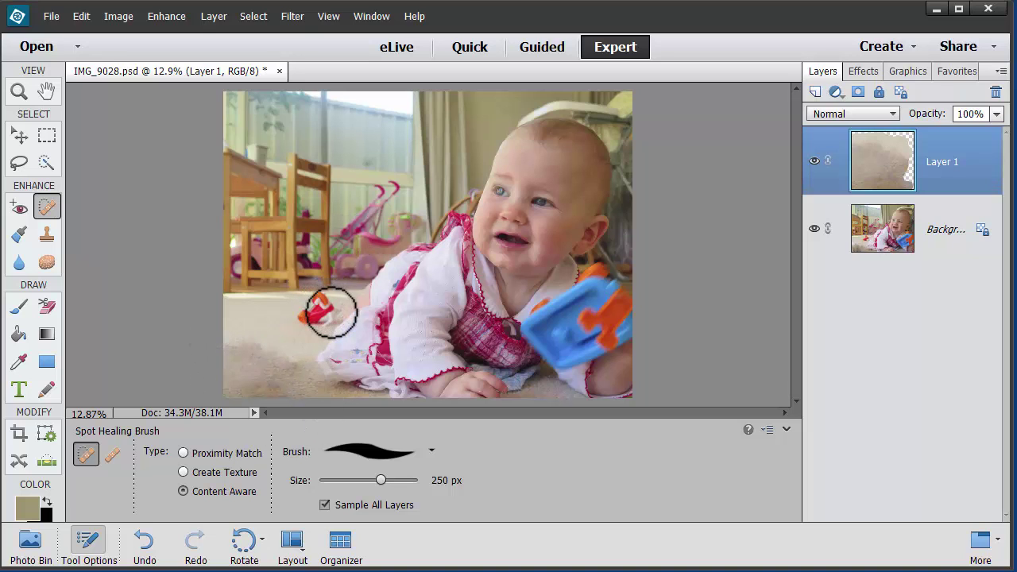
{"action": "key", "text": "ctrl"}
{"action": "key", "text": "ctrl+equal"}
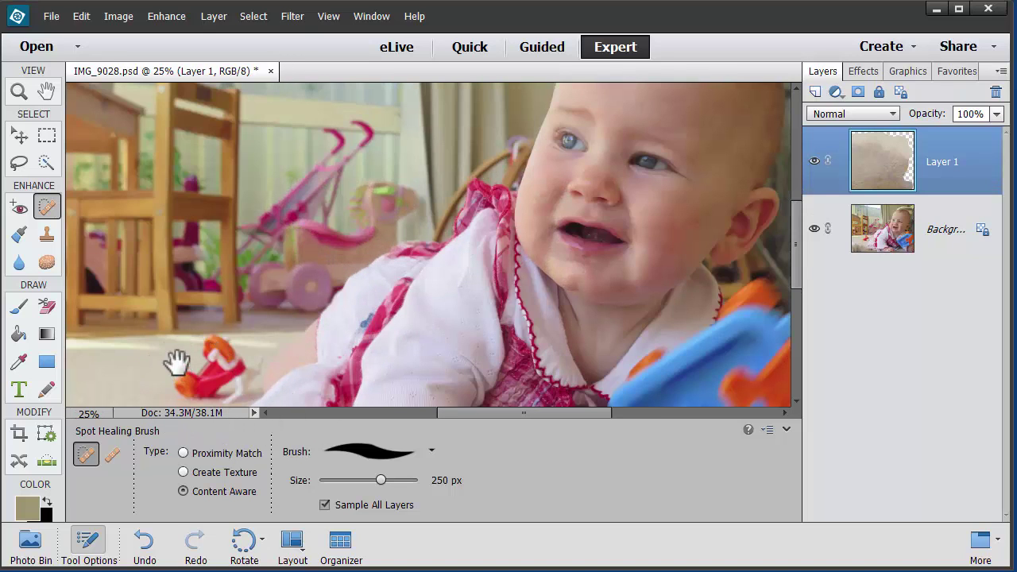
{"action": "key", "text": "ctrl+equal"}
{"action": "left_click_drag", "start_coordinate": [177, 363], "coordinate": [261, 245]}
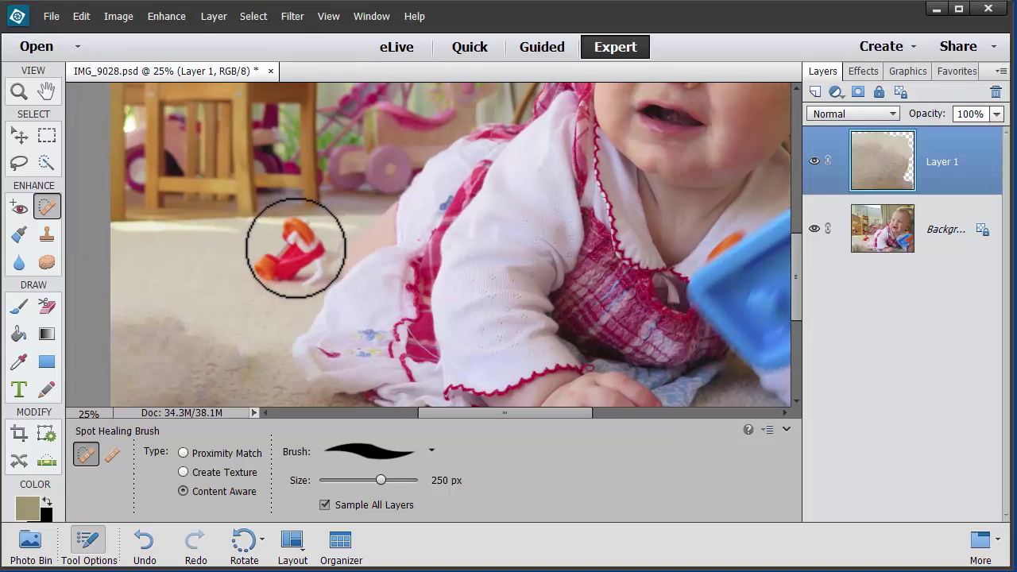
{"action": "key", "text": "bracketleft"}
{"action": "key", "text": "bracketleft"}
{"action": "key", "text": "bracketleft"}
{"action": "key", "text": "bracketleft"}
{"action": "key", "text": "bracketleft"}
{"action": "key", "text": "bracketleft"}
{"action": "key", "text": "bracketleft"}
{"action": "key", "text": "bracketleft"}
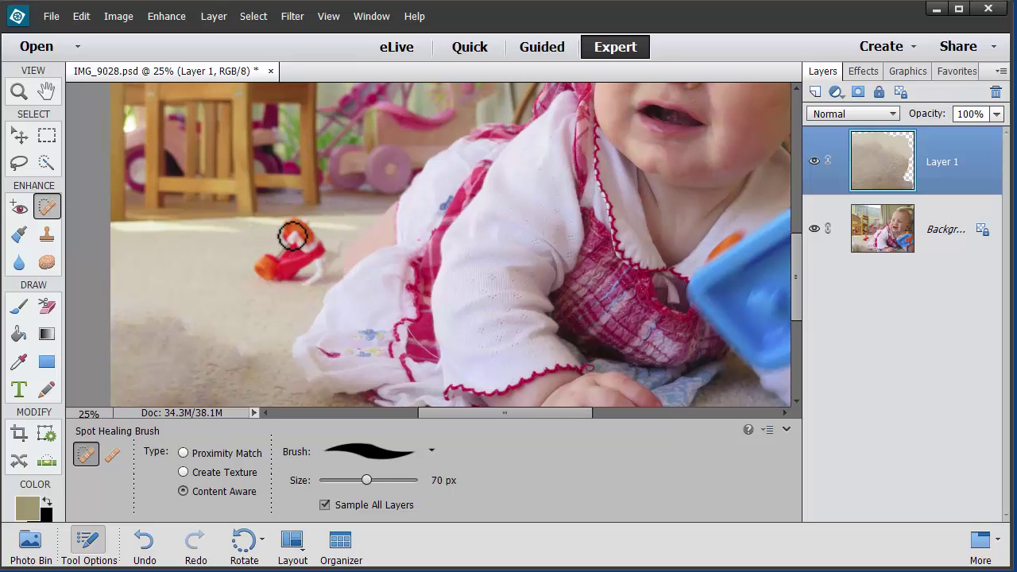
Heal away the red-and-orange toy and the small red and pink carpet marks, then fit the photo.
{"action": "left_click_drag", "start_coordinate": [287, 231], "coordinate": [296, 225]}
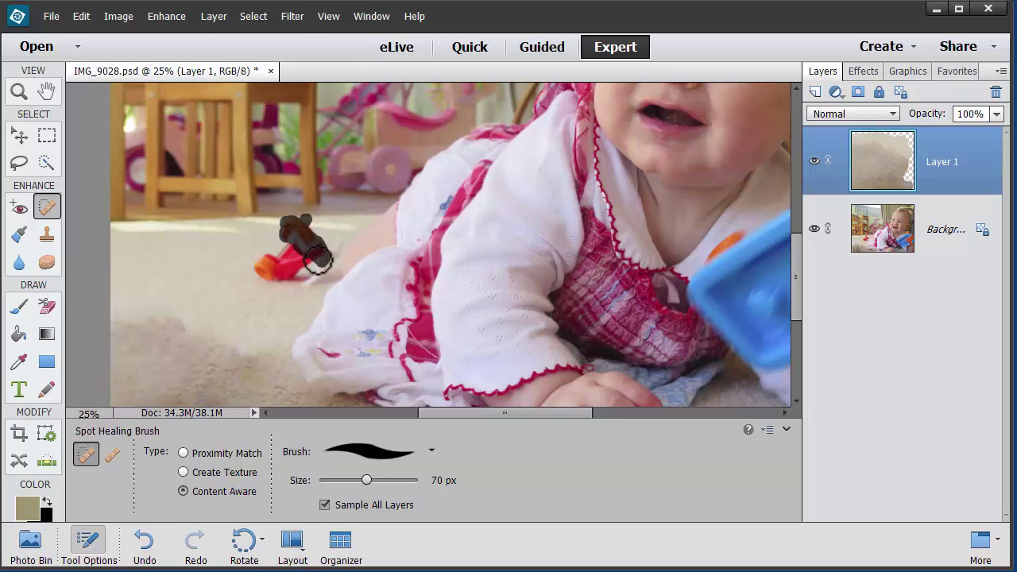
{"action": "mouse_move", "coordinate": [316, 259]}
{"action": "left_mouse_down"}
{"action": "mouse_move", "coordinate": [307, 281]}
{"action": "mouse_move", "coordinate": [334, 248]}
{"action": "mouse_move", "coordinate": [332, 256]}
{"action": "left_mouse_up"}
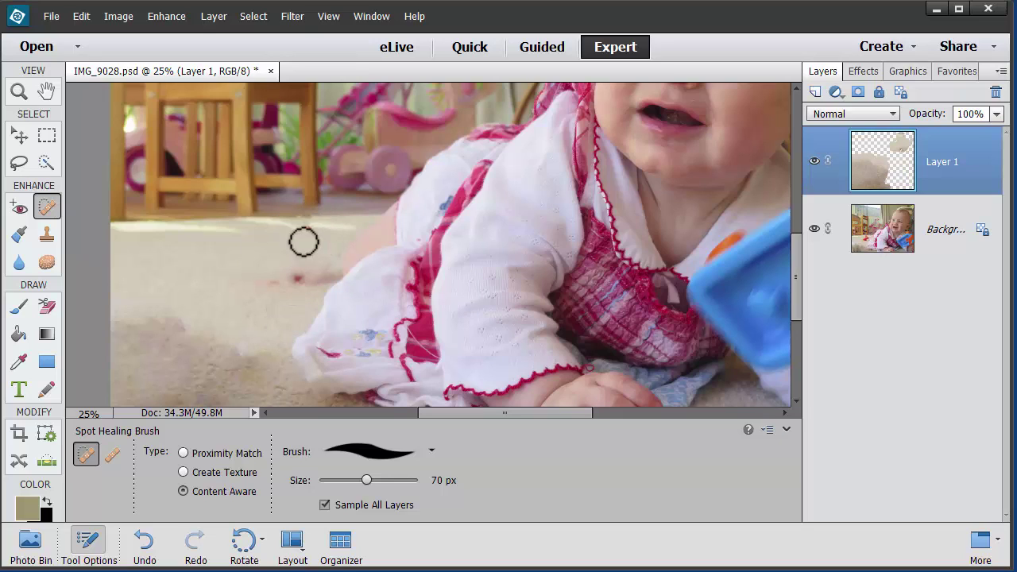
{"action": "left_click", "coordinate": [309, 228]}
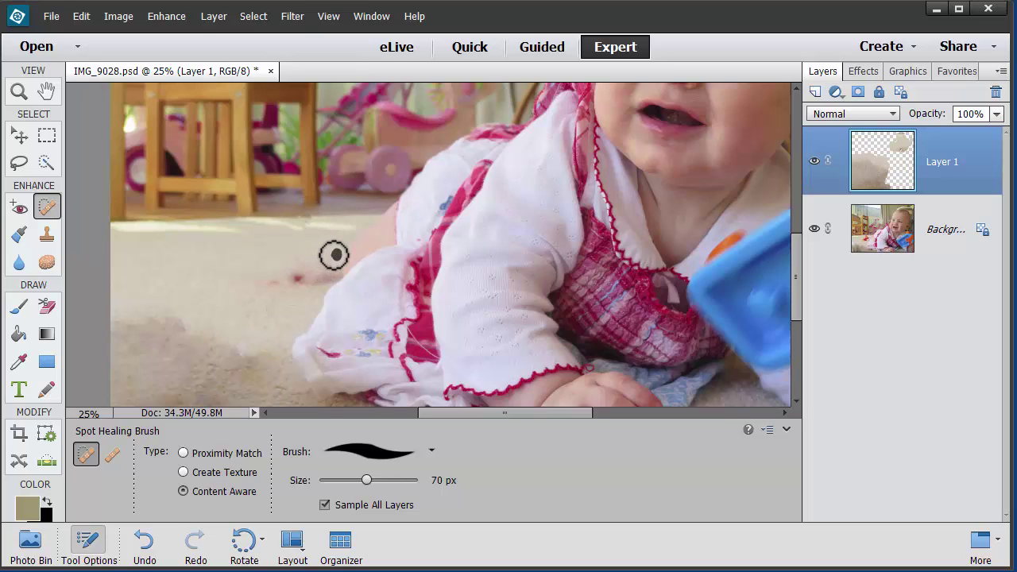
{"action": "left_click", "coordinate": [305, 277]}
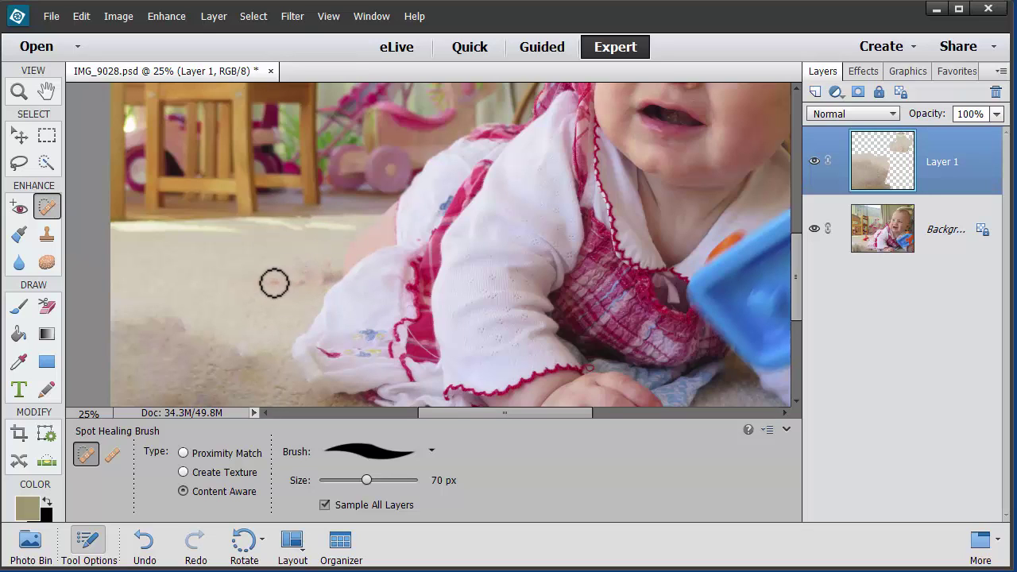
{"action": "mouse_move", "coordinate": [275, 283]}
{"action": "left_mouse_down"}
{"action": "mouse_move", "coordinate": [239, 281]}
{"action": "mouse_move", "coordinate": [283, 278]}
{"action": "left_mouse_up"}
{"action": "left_click", "coordinate": [323, 273]}
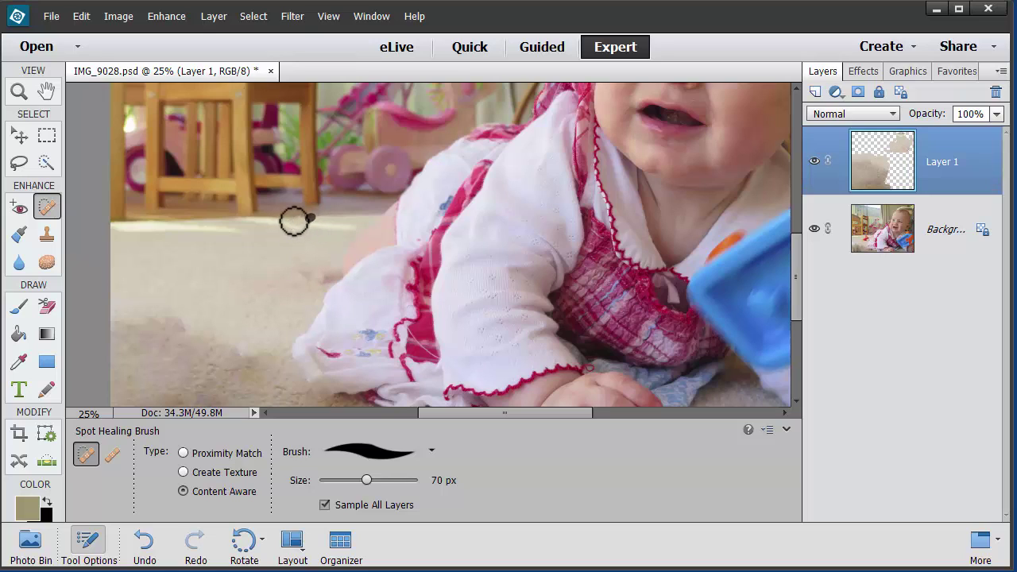
{"action": "left_click", "coordinate": [204, 397]}
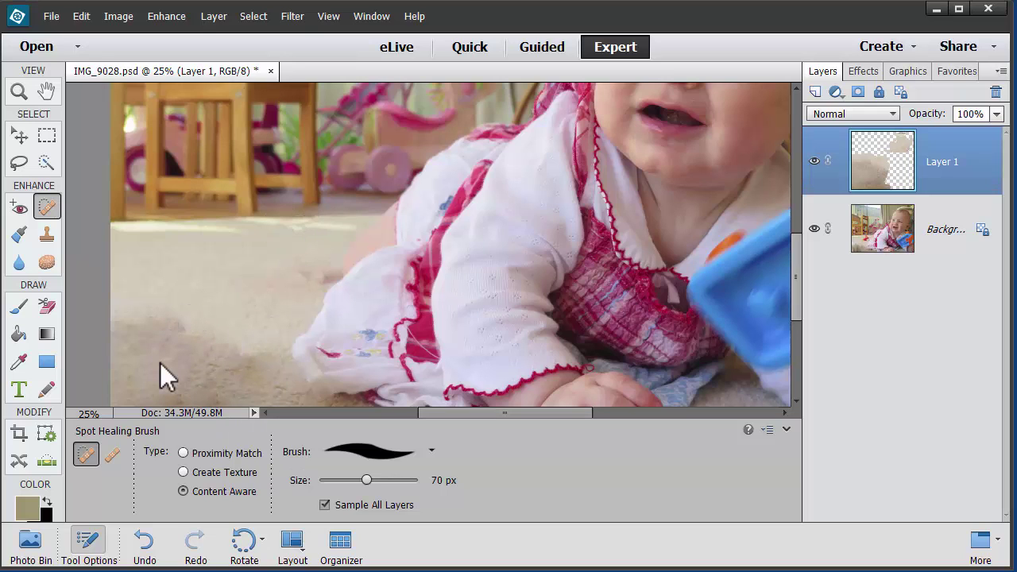
{"action": "key", "text": "ctrl+equal"}
{"action": "key", "text": "ctrl+equal"}
{"action": "key", "text": "ctrl+minus"}
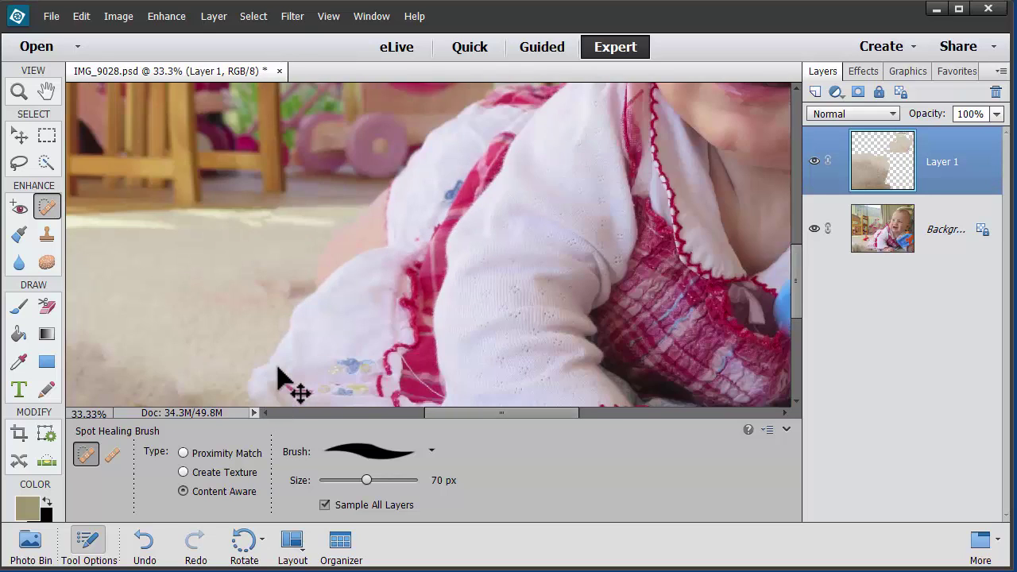
{"action": "key", "text": "ctrl+0"}
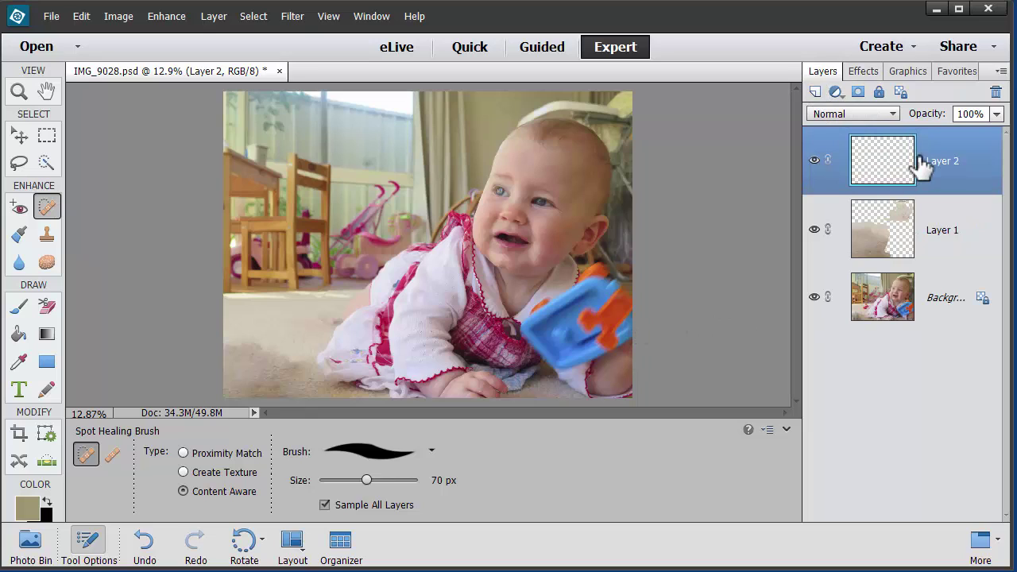
Rename Layer 2 to Wall and Layer 1 to Carpet.
{"action": "double_click", "coordinate": [940, 162]}
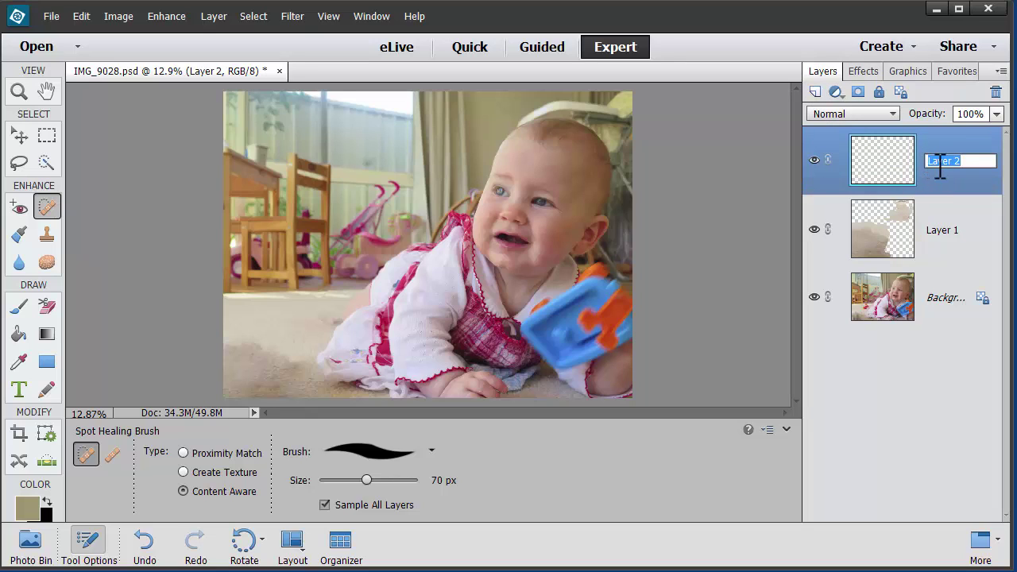
{"action": "key", "text": "Return"}
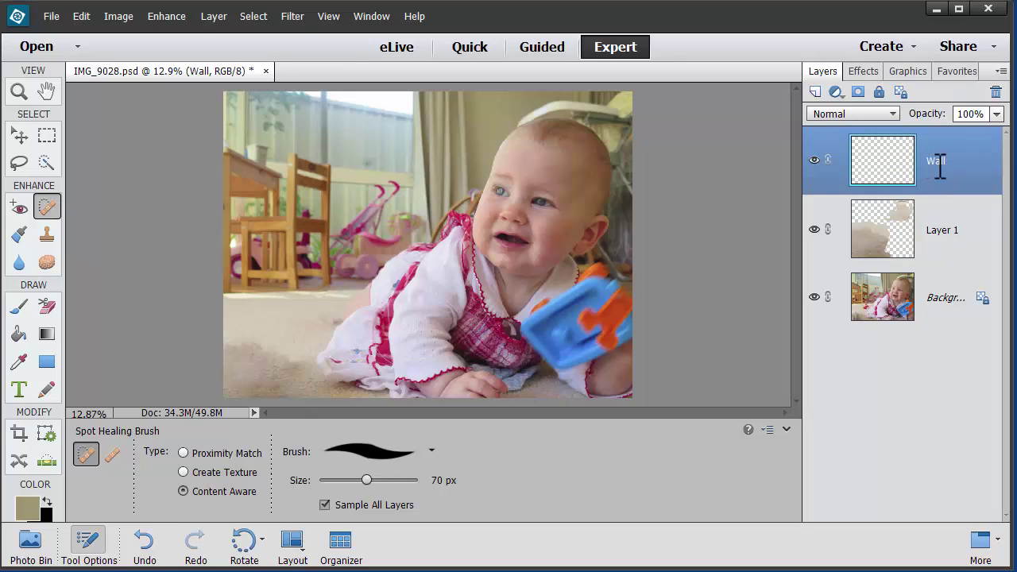
{"action": "left_click", "coordinate": [945, 230]}
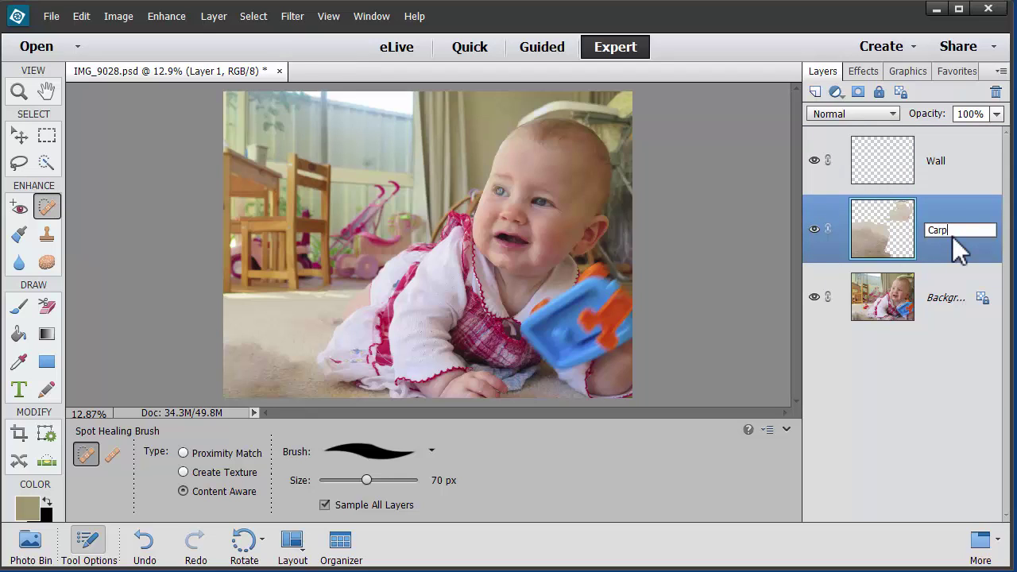
{"action": "key", "text": "Return"}
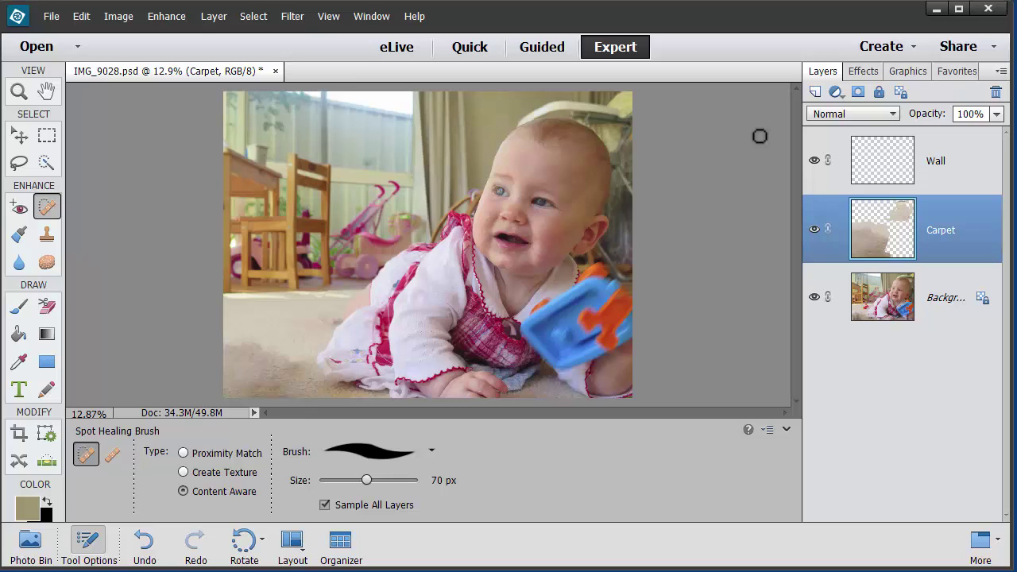
On the Wall layer, sample the beige wall colour and brush it over the white chair top.
{"action": "left_click", "coordinate": [883, 168]}
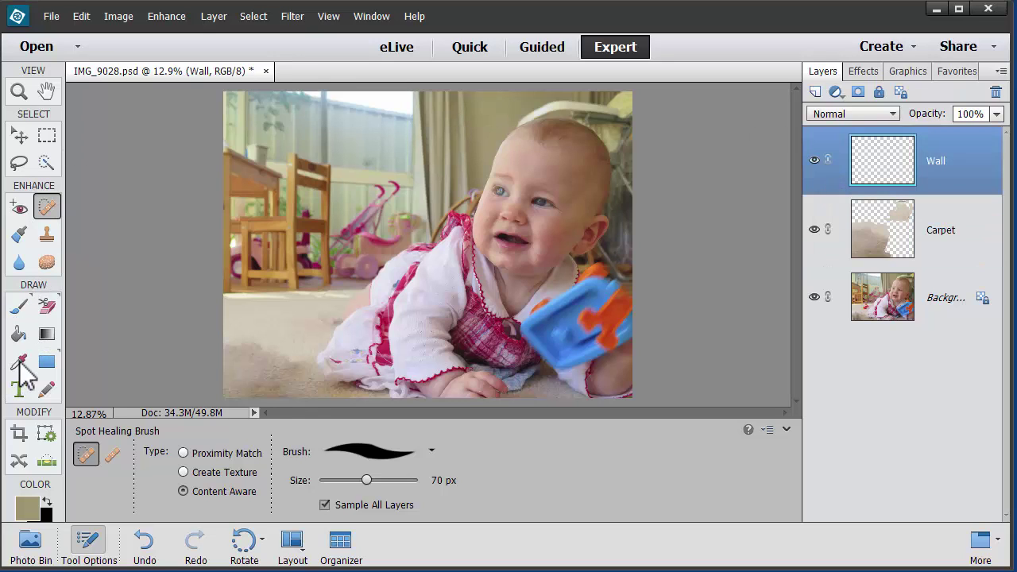
{"action": "left_click", "coordinate": [19, 364]}
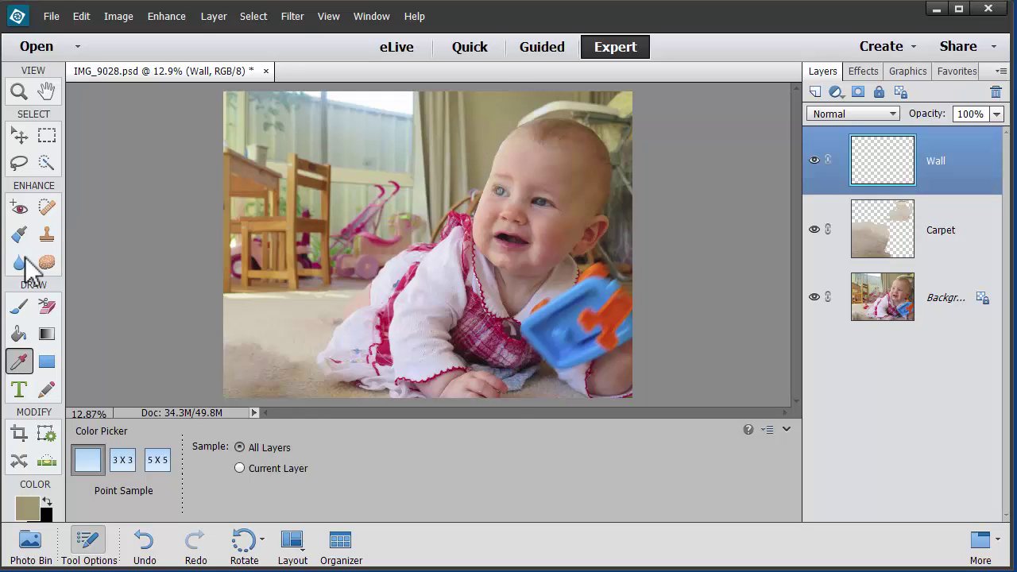
{"action": "left_click", "coordinate": [20, 307]}
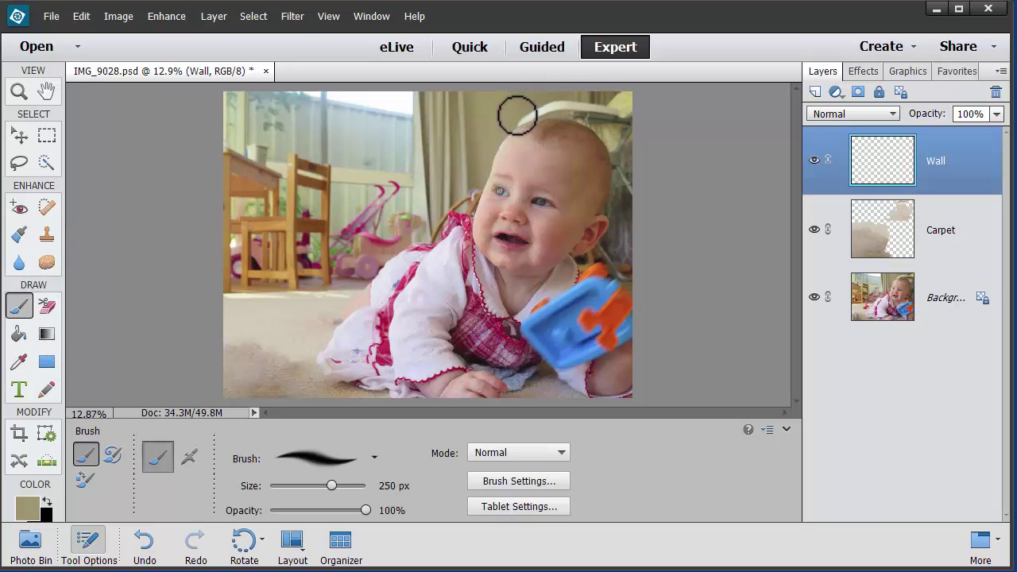
{"action": "mouse_move", "coordinate": [517, 116]}
{"action": "left_mouse_down"}
{"action": "mouse_move", "coordinate": [529, 102]}
{"action": "mouse_move", "coordinate": [610, 100]}
{"action": "mouse_move", "coordinate": [628, 88]}
{"action": "mouse_move", "coordinate": [628, 107]}
{"action": "mouse_move", "coordinate": [606, 119]}
{"action": "mouse_move", "coordinate": [572, 104]}
{"action": "mouse_move", "coordinate": [613, 127]}
{"action": "mouse_move", "coordinate": [629, 155]}
{"action": "mouse_move", "coordinate": [618, 143]}
{"action": "mouse_move", "coordinate": [626, 274]}
{"action": "mouse_move", "coordinate": [608, 249]}
{"action": "mouse_move", "coordinate": [617, 234]}
{"action": "mouse_move", "coordinate": [618, 255]}
{"action": "left_mouse_up"}
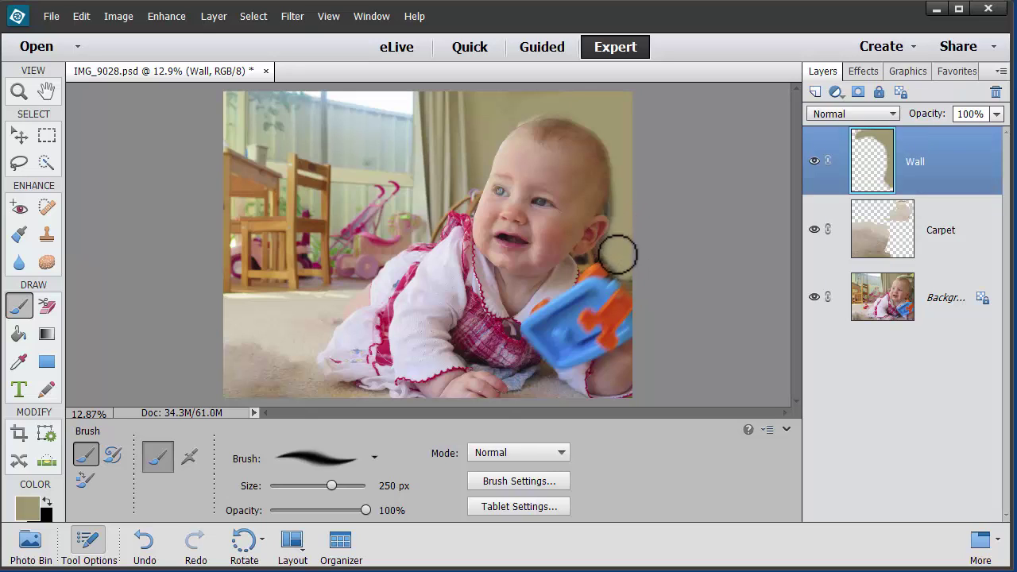
Zoom in, shrink the brush to 90 px, and cover the dark patches beside the ear with wall colour.
{"action": "key", "text": "ctrl+equal"}
{"action": "key", "text": "ctrl+equal"}
{"action": "key", "text": "ctrl+equal"}
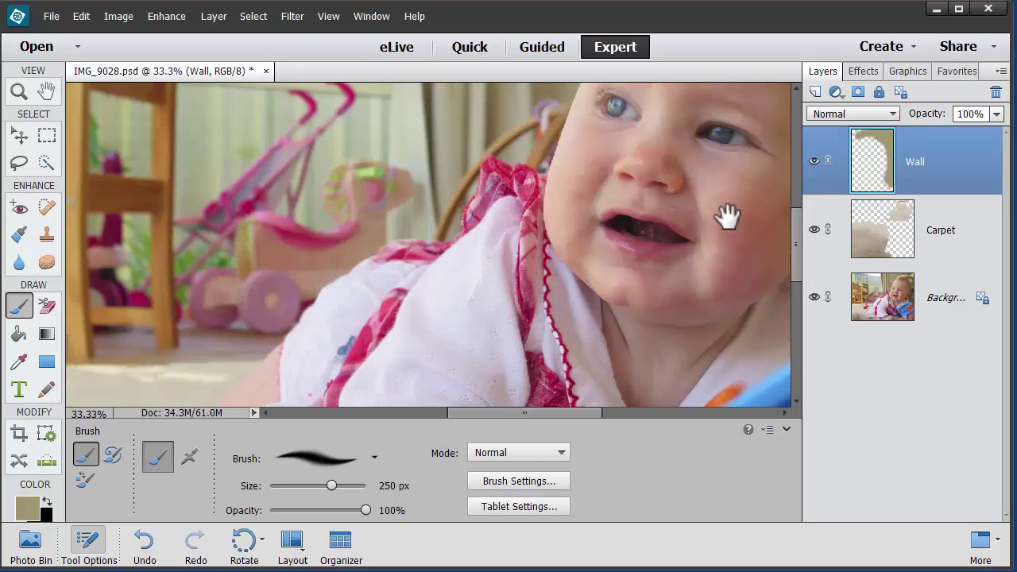
{"action": "left_click_drag", "start_coordinate": [727, 216], "coordinate": [352, 370]}
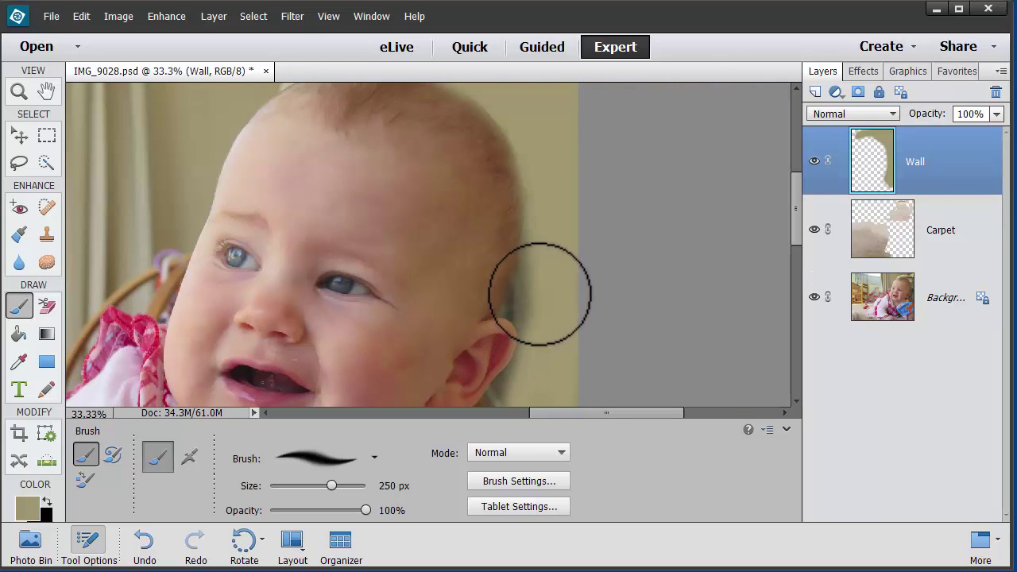
{"action": "key", "text": "bracketleft"}
{"action": "key", "text": "bracketleft"}
{"action": "key", "text": "bracketleft"}
{"action": "key", "text": "bracketleft"}
{"action": "key", "text": "bracketleft"}
{"action": "key", "text": "bracketleft"}
{"action": "left_click", "coordinate": [517, 299]}
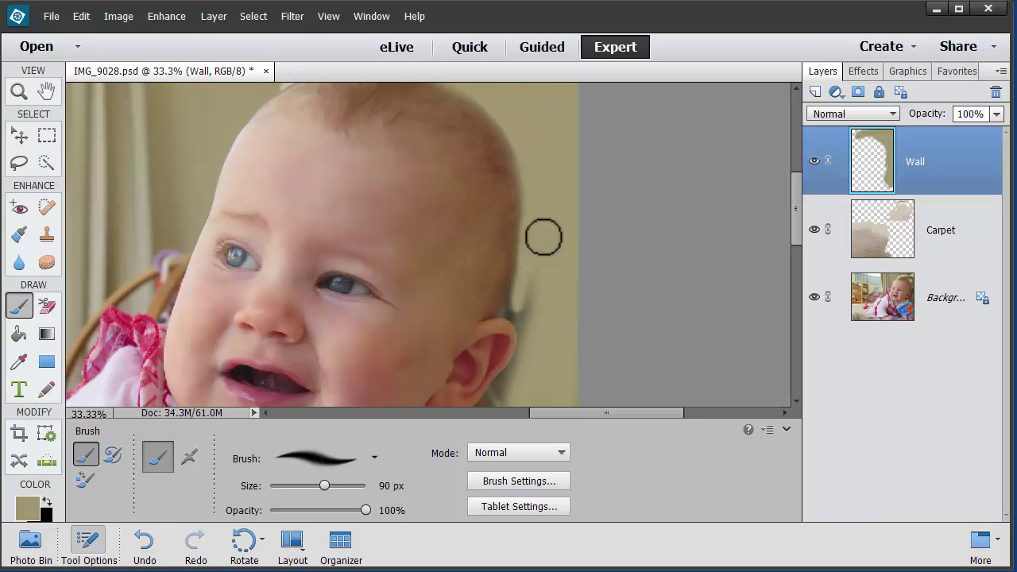
{"action": "mouse_move", "coordinate": [513, 299]}
{"action": "left_mouse_down"}
{"action": "mouse_move", "coordinate": [499, 318]}
{"action": "mouse_move", "coordinate": [510, 311]}
{"action": "mouse_move", "coordinate": [527, 329]}
{"action": "mouse_move", "coordinate": [531, 278]}
{"action": "mouse_move", "coordinate": [511, 311]}
{"action": "mouse_move", "coordinate": [517, 322]}
{"action": "left_mouse_up"}
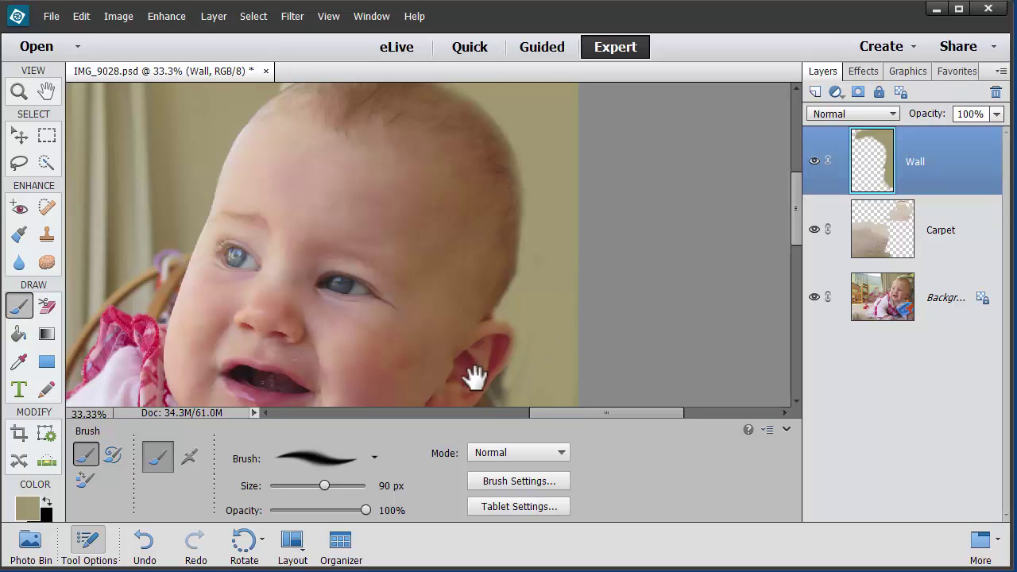
{"action": "mouse_move", "coordinate": [474, 378]}
{"action": "left_mouse_down"}
{"action": "mouse_move", "coordinate": [500, 193]}
{"action": "mouse_move", "coordinate": [526, 201]}
{"action": "mouse_move", "coordinate": [479, 285]}
{"action": "mouse_move", "coordinate": [454, 237]}
{"action": "mouse_move", "coordinate": [476, 247]}
{"action": "mouse_move", "coordinate": [501, 238]}
{"action": "mouse_move", "coordinate": [496, 265]}
{"action": "mouse_move", "coordinate": [522, 251]}
{"action": "mouse_move", "coordinate": [514, 254]}
{"action": "mouse_move", "coordinate": [565, 276]}
{"action": "mouse_move", "coordinate": [531, 257]}
{"action": "mouse_move", "coordinate": [556, 282]}
{"action": "mouse_move", "coordinate": [556, 305]}
{"action": "mouse_move", "coordinate": [566, 293]}
{"action": "mouse_move", "coordinate": [580, 304]}
{"action": "mouse_move", "coordinate": [611, 295]}
{"action": "left_mouse_up"}
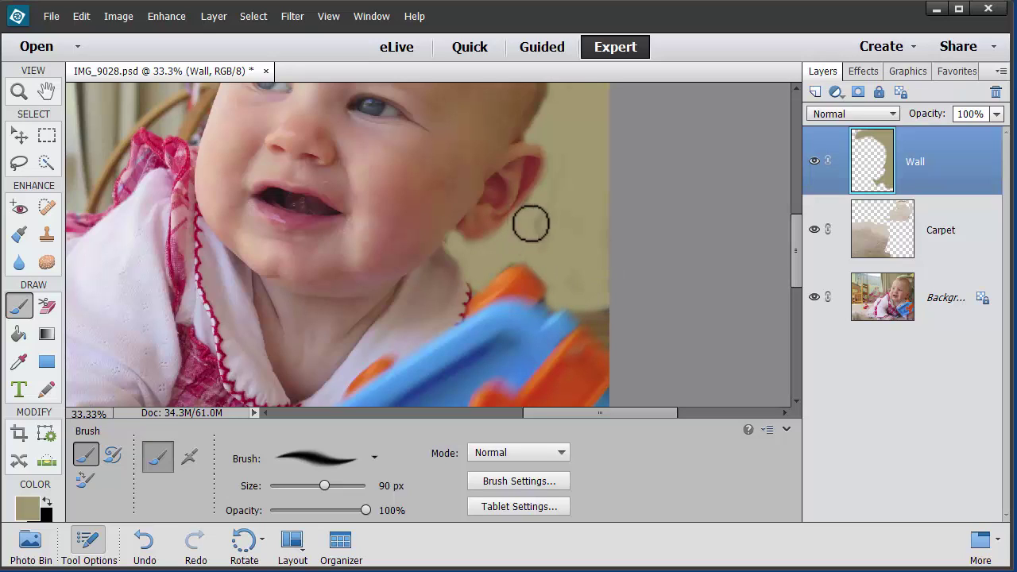
Paint wall colour over the shadow behind the ear and the light halo above the scalp.
{"action": "mouse_move", "coordinate": [530, 224]}
{"action": "left_mouse_down"}
{"action": "mouse_move", "coordinate": [543, 199]}
{"action": "mouse_move", "coordinate": [526, 211]}
{"action": "mouse_move", "coordinate": [553, 163]}
{"action": "mouse_move", "coordinate": [542, 140]}
{"action": "left_mouse_up"}
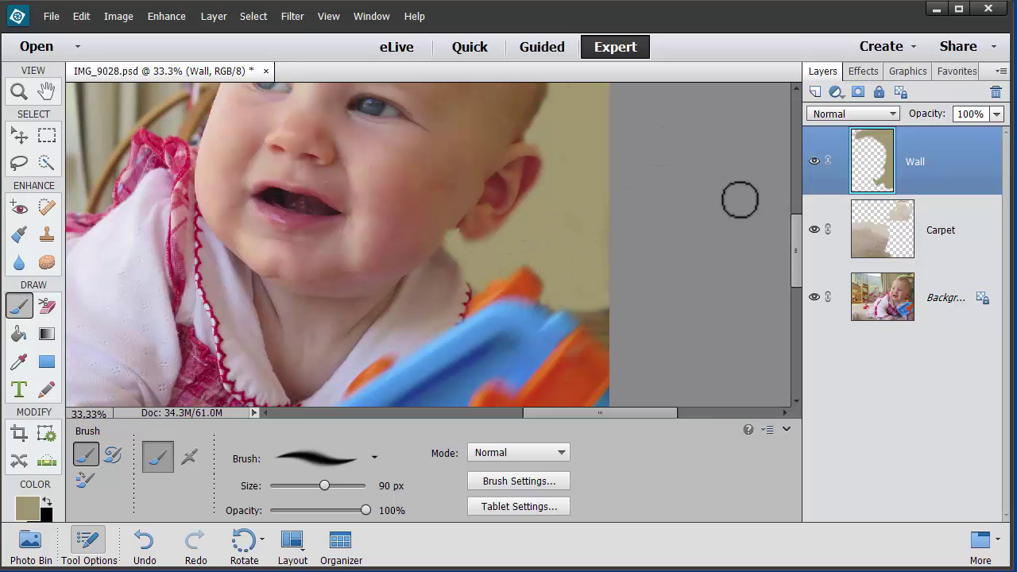
{"action": "mouse_move", "coordinate": [793, 276]}
{"action": "left_mouse_down"}
{"action": "mouse_move", "coordinate": [808, 218]}
{"action": "mouse_move", "coordinate": [791, 204]}
{"action": "left_mouse_up"}
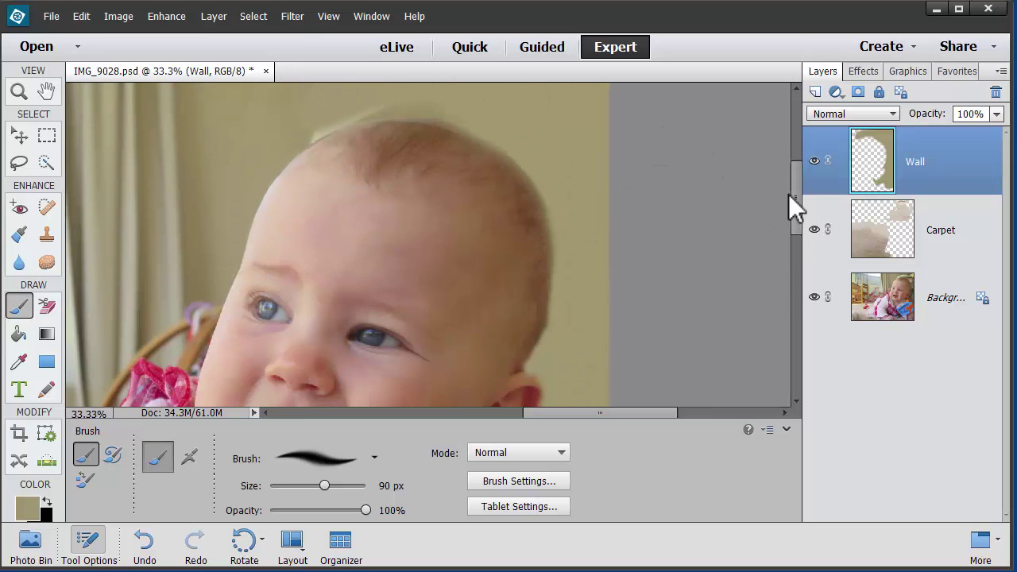
{"action": "mouse_move", "coordinate": [324, 132]}
{"action": "left_mouse_down"}
{"action": "mouse_move", "coordinate": [412, 111]}
{"action": "mouse_move", "coordinate": [449, 117]}
{"action": "mouse_move", "coordinate": [431, 106]}
{"action": "mouse_move", "coordinate": [320, 123]}
{"action": "mouse_move", "coordinate": [405, 103]}
{"action": "left_mouse_up"}
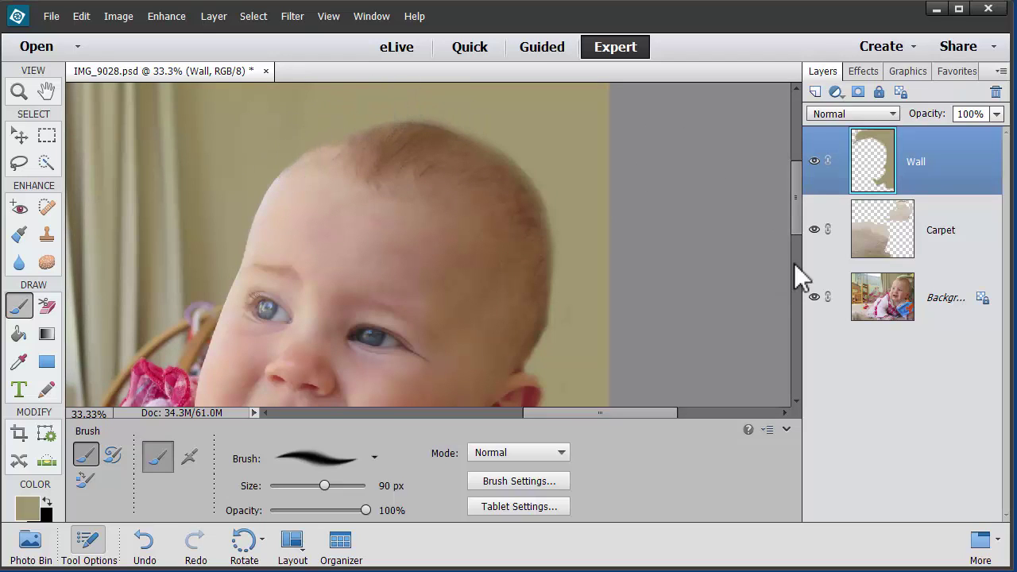
Compare the Wall layer on and off at full view, leave it hidden, and select Background.
{"action": "left_click", "coordinate": [813, 162]}
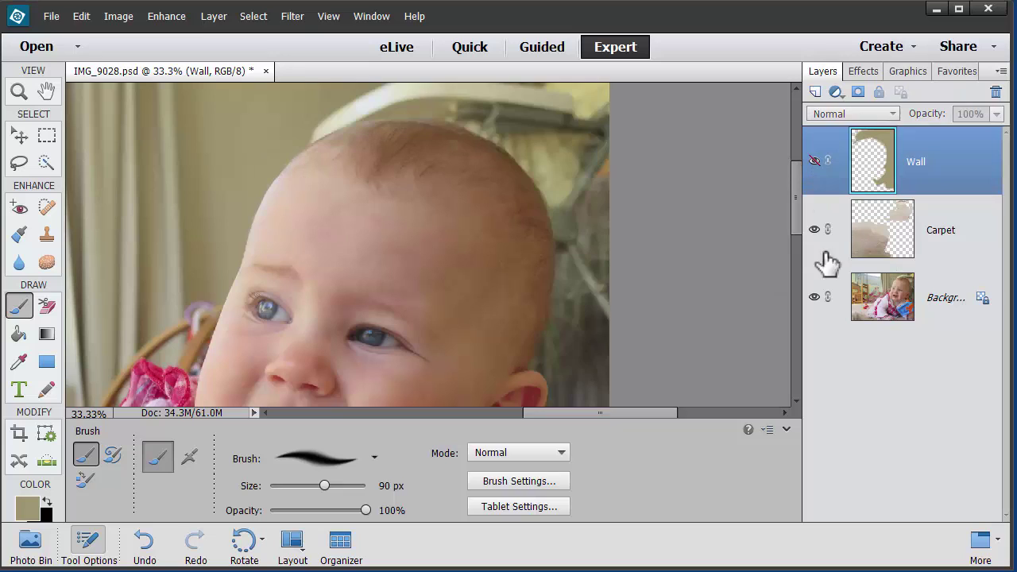
{"action": "key", "text": "ctrl+0"}
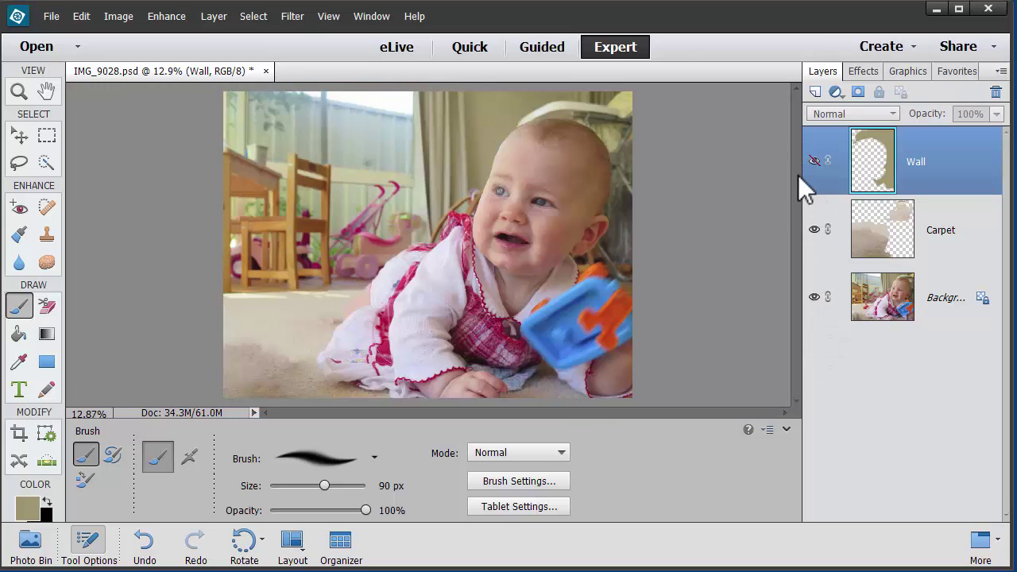
{"action": "left_click", "coordinate": [814, 163]}
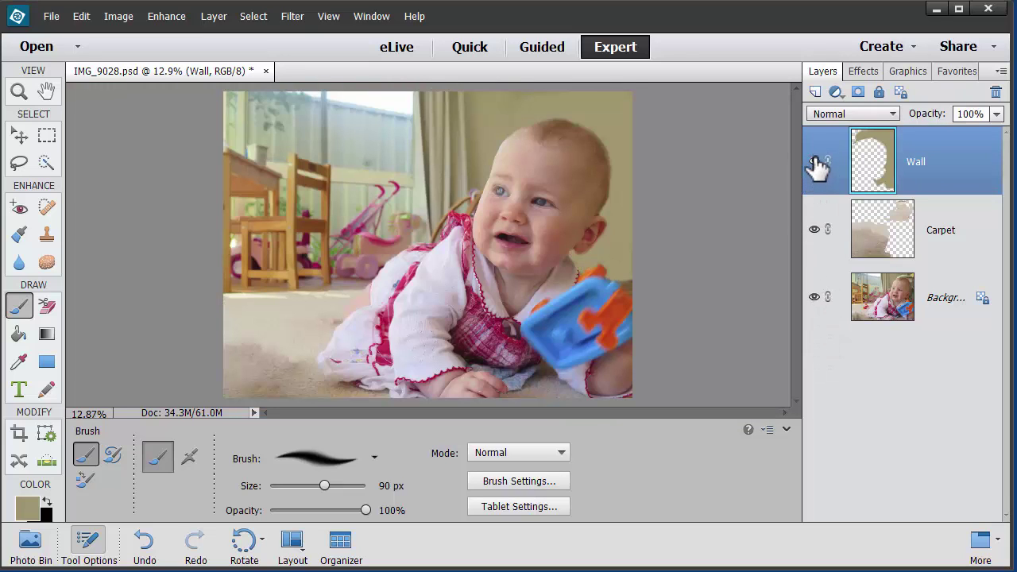
{"action": "left_click", "coordinate": [813, 162]}
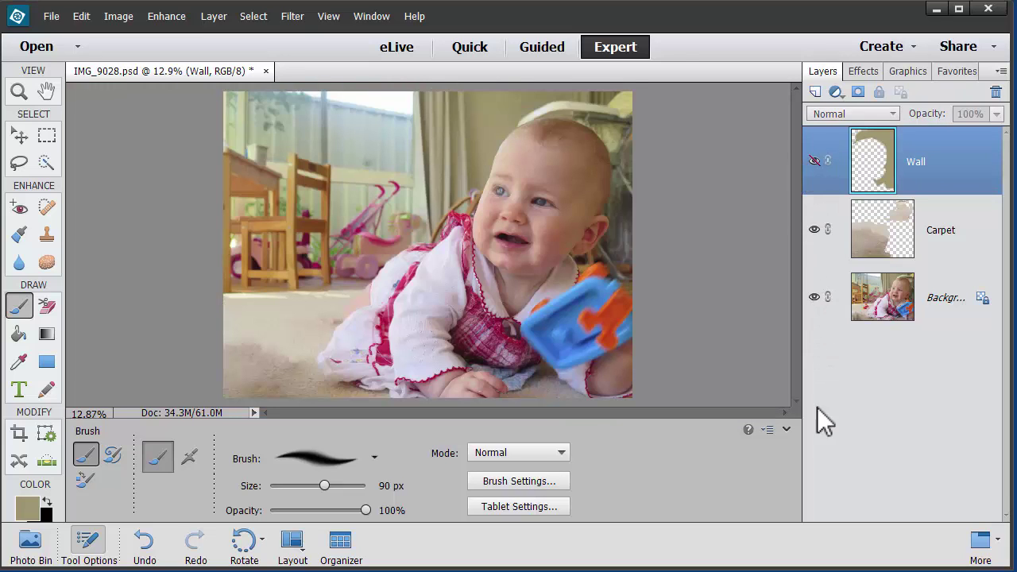
{"action": "left_click", "coordinate": [900, 299]}
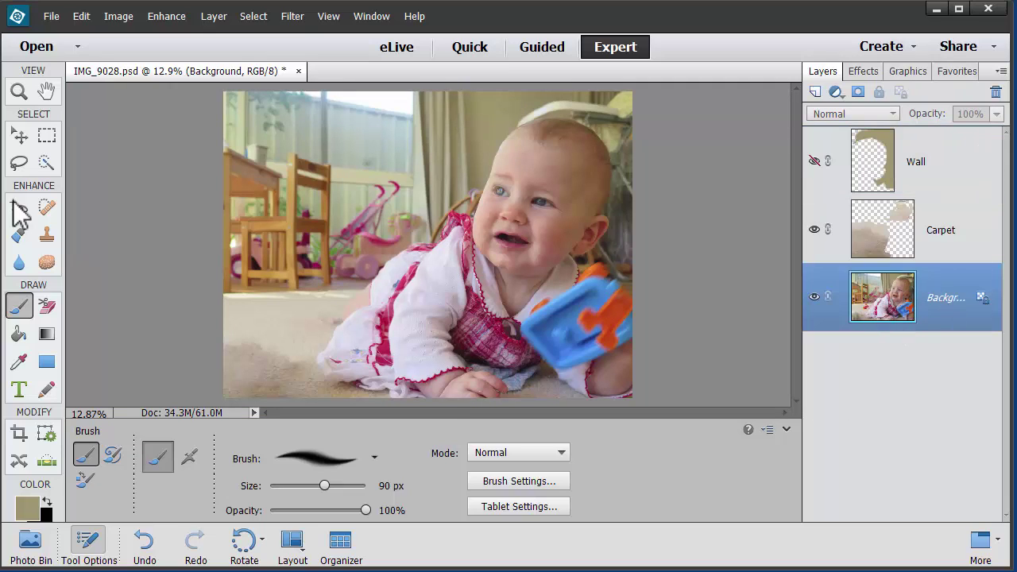
With Quick Selection on the Background layer, start selecting the baby's head and hide the Wall layer.
{"action": "left_click", "coordinate": [46, 166]}
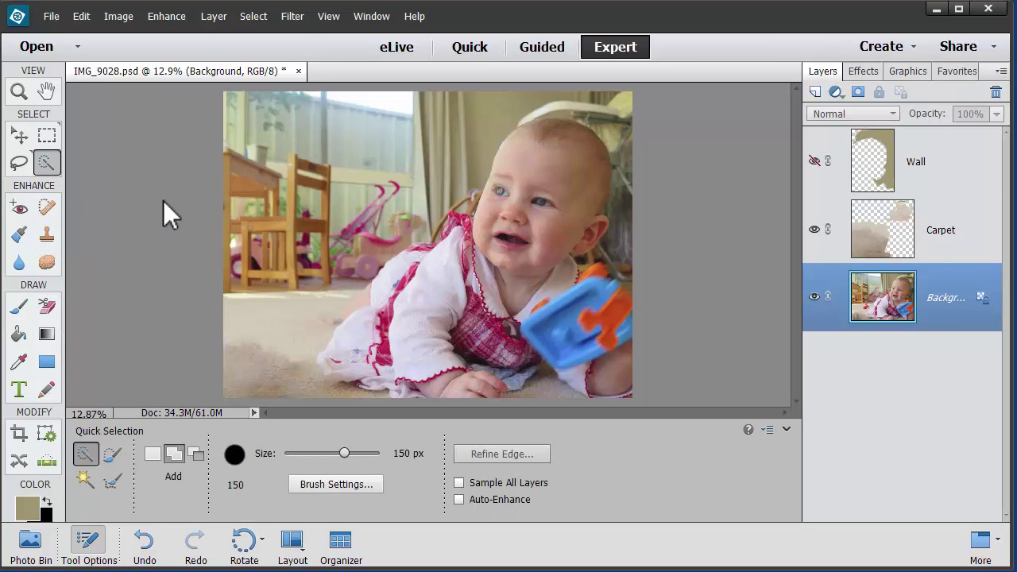
{"action": "left_click", "coordinate": [913, 163]}
{"action": "left_click", "coordinate": [921, 296]}
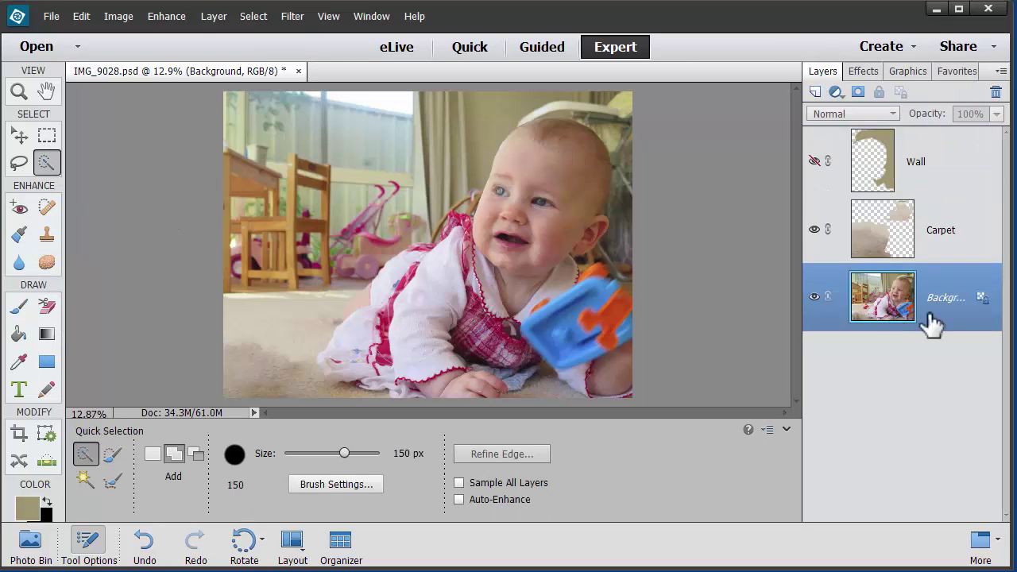
{"action": "left_click", "coordinate": [541, 155]}
{"action": "mouse_move", "coordinate": [533, 139]}
{"action": "left_mouse_down"}
{"action": "mouse_move", "coordinate": [574, 141]}
{"action": "mouse_move", "coordinate": [596, 160]}
{"action": "mouse_move", "coordinate": [602, 190]}
{"action": "mouse_move", "coordinate": [589, 213]}
{"action": "mouse_move", "coordinate": [615, 207]}
{"action": "mouse_move", "coordinate": [605, 212]}
{"action": "mouse_move", "coordinate": [626, 170]}
{"action": "mouse_move", "coordinate": [619, 111]}
{"action": "mouse_move", "coordinate": [627, 162]}
{"action": "mouse_move", "coordinate": [625, 120]}
{"action": "mouse_move", "coordinate": [602, 124]}
{"action": "mouse_move", "coordinate": [572, 105]}
{"action": "mouse_move", "coordinate": [587, 119]}
{"action": "mouse_move", "coordinate": [544, 110]}
{"action": "mouse_move", "coordinate": [523, 122]}
{"action": "mouse_move", "coordinate": [542, 110]}
{"action": "mouse_move", "coordinate": [502, 133]}
{"action": "mouse_move", "coordinate": [525, 117]}
{"action": "left_mouse_up"}
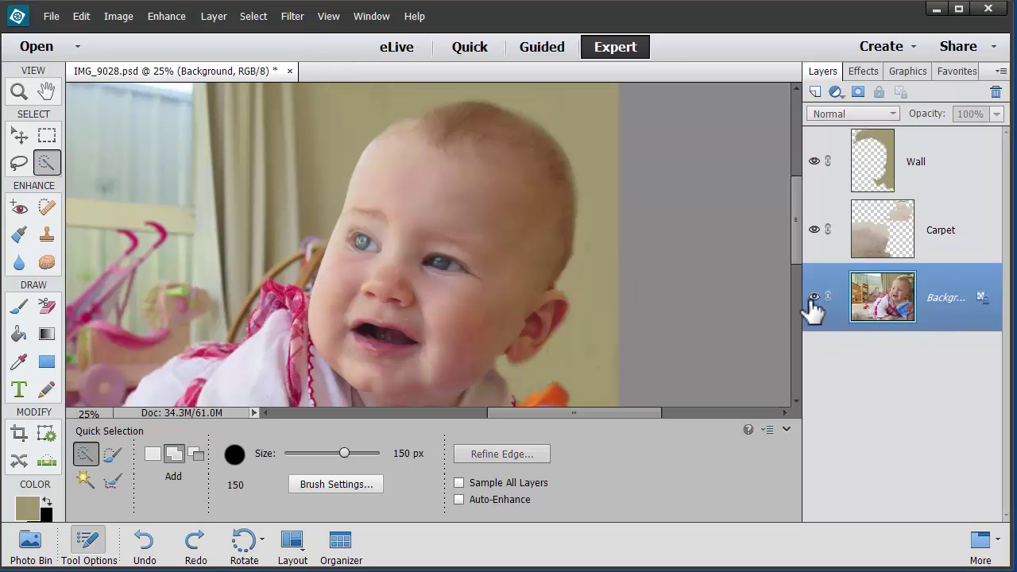
{"action": "left_click", "coordinate": [814, 162]}
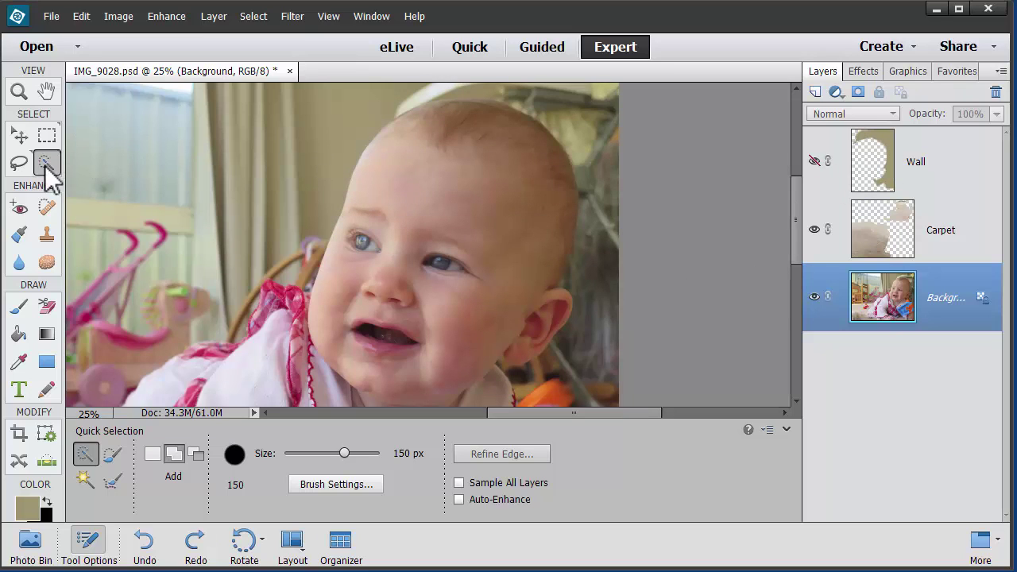
Quick-select the forehead, top of head, face, ear and neck with a smaller brush, using Alt to subtract.
{"action": "left_click", "coordinate": [412, 187]}
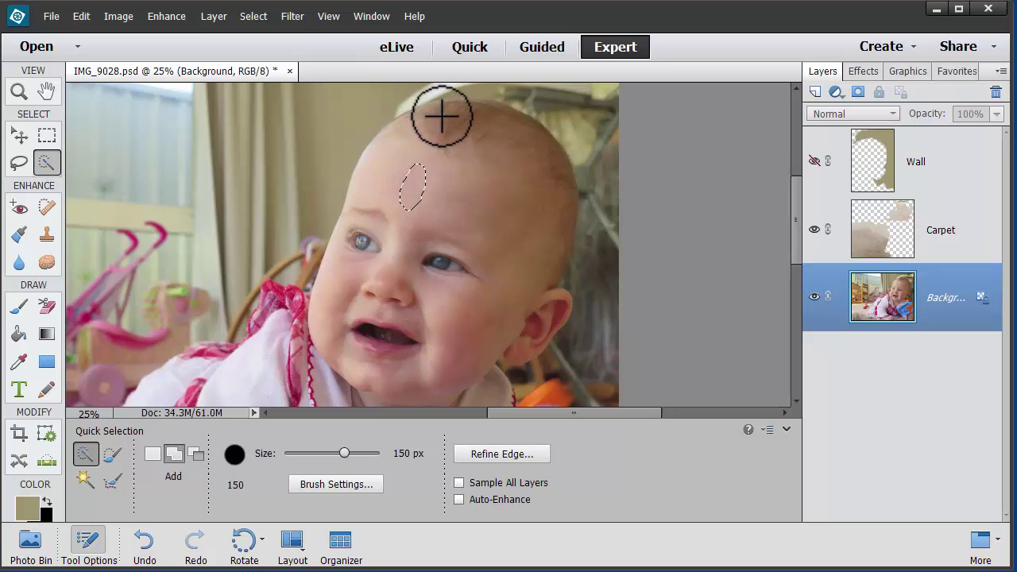
{"action": "left_click", "coordinate": [442, 117]}
{"action": "key", "text": "bracketleft"}
{"action": "key", "text": "bracketleft"}
{"action": "key", "text": "bracketleft"}
{"action": "key", "text": "bracketleft"}
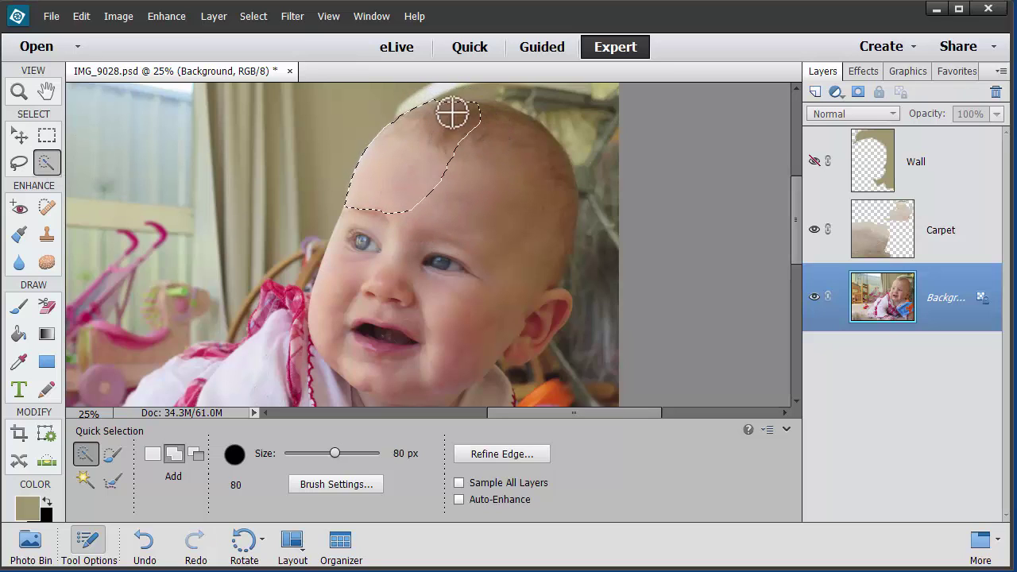
{"action": "mouse_move", "coordinate": [452, 114]}
{"action": "left_mouse_down"}
{"action": "mouse_move", "coordinate": [489, 114]}
{"action": "mouse_move", "coordinate": [454, 106]}
{"action": "mouse_move", "coordinate": [467, 105]}
{"action": "mouse_move", "coordinate": [509, 123]}
{"action": "mouse_move", "coordinate": [477, 105]}
{"action": "left_mouse_up"}
{"action": "key", "text": "alt"}
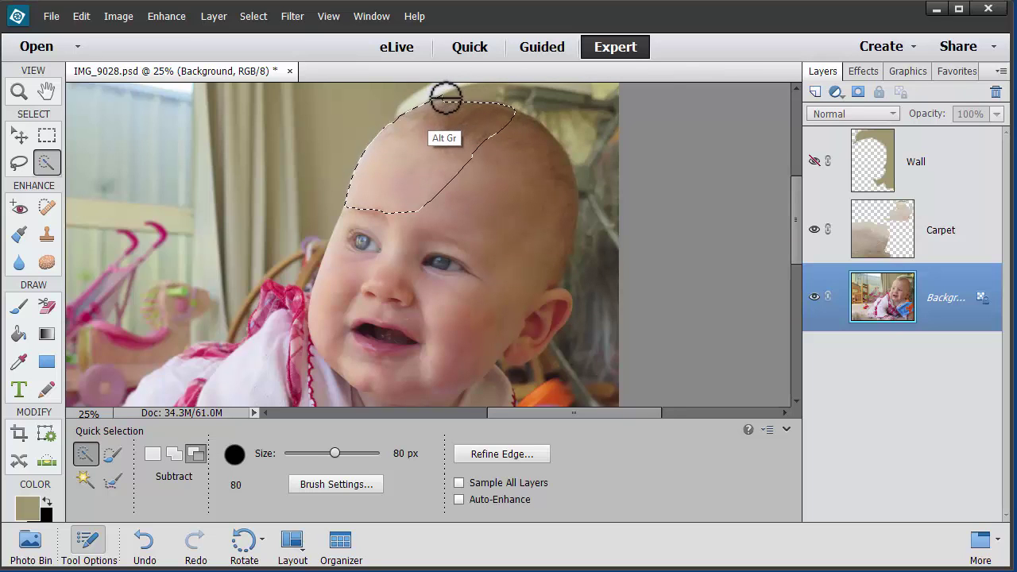
{"action": "mouse_move", "coordinate": [500, 124]}
{"action": "left_mouse_down"}
{"action": "mouse_move", "coordinate": [531, 158]}
{"action": "mouse_move", "coordinate": [550, 225]}
{"action": "mouse_move", "coordinate": [531, 290]}
{"action": "left_mouse_up"}
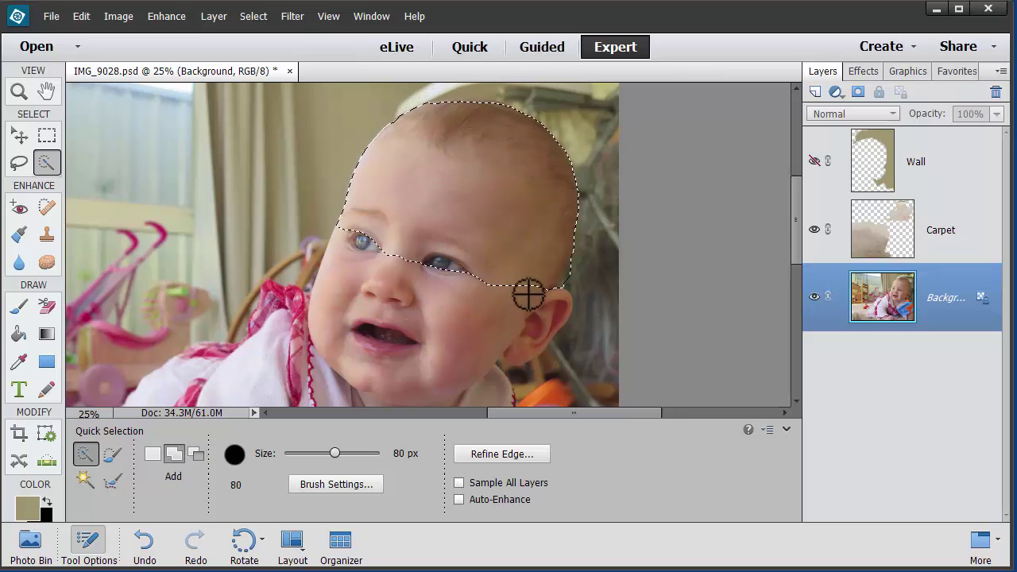
{"action": "key", "text": "alt"}
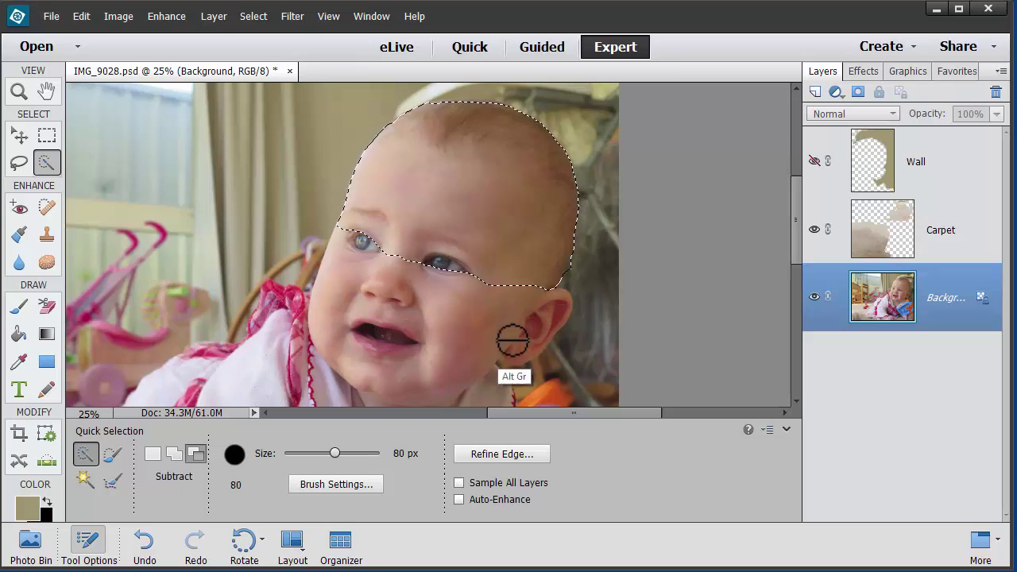
{"action": "left_click_drag", "start_coordinate": [545, 297], "coordinate": [541, 327]}
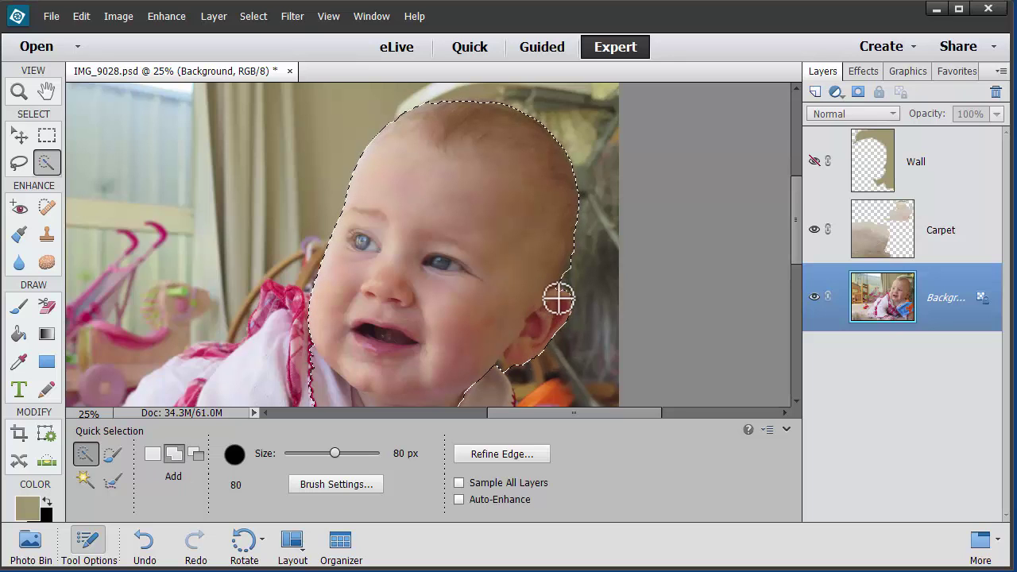
{"action": "key", "text": "alt"}
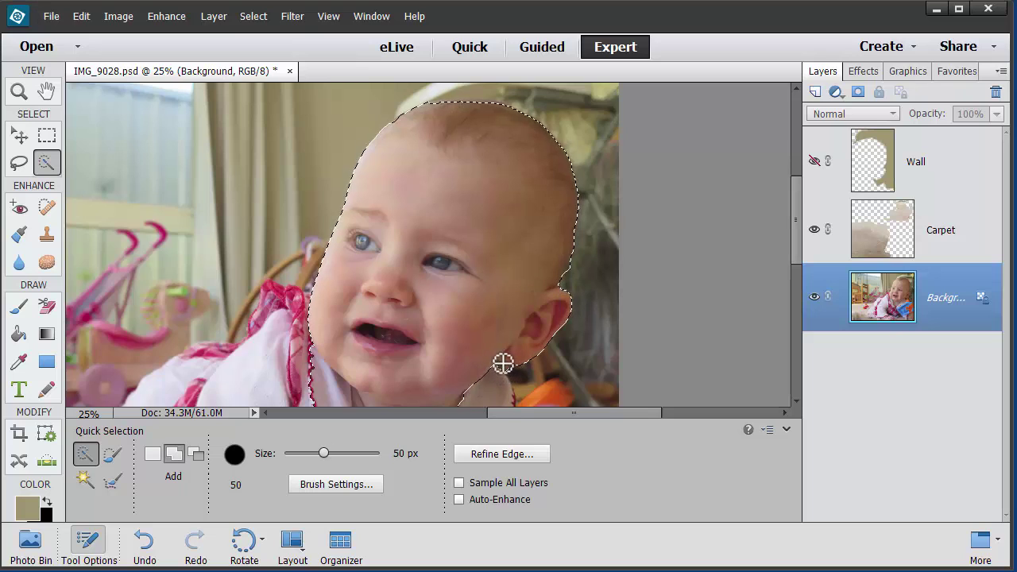
{"action": "key", "text": "alt"}
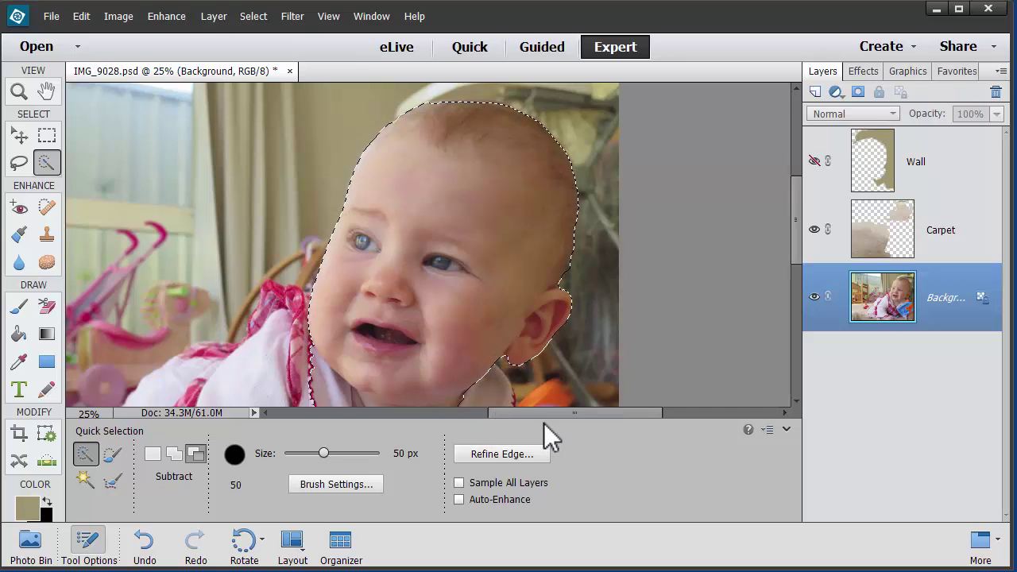
Select and show the Wall layer, switch to the Move tool, and deselect with Ctrl+D.
{"action": "left_click", "coordinate": [879, 165]}
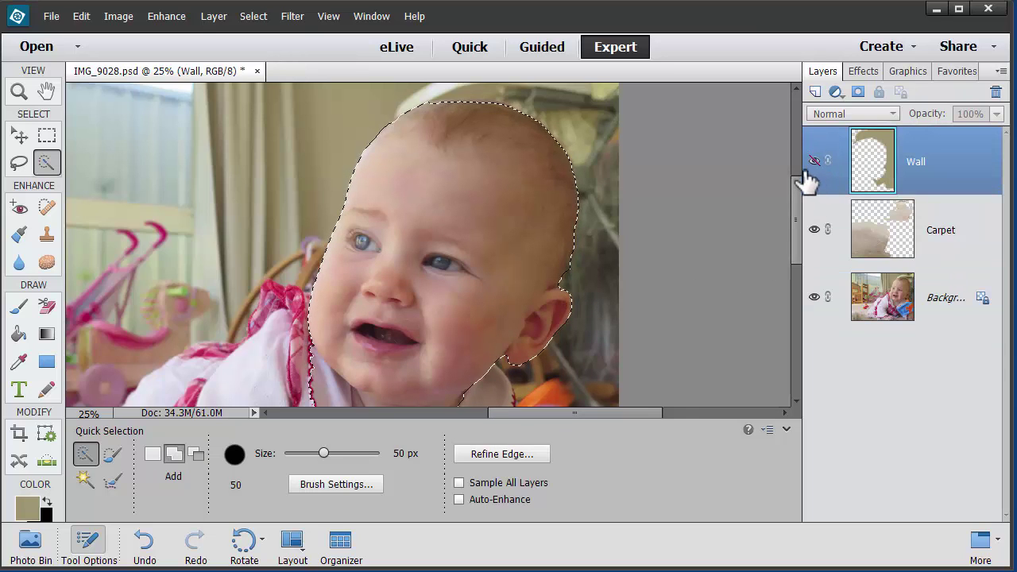
{"action": "left_click", "coordinate": [813, 160]}
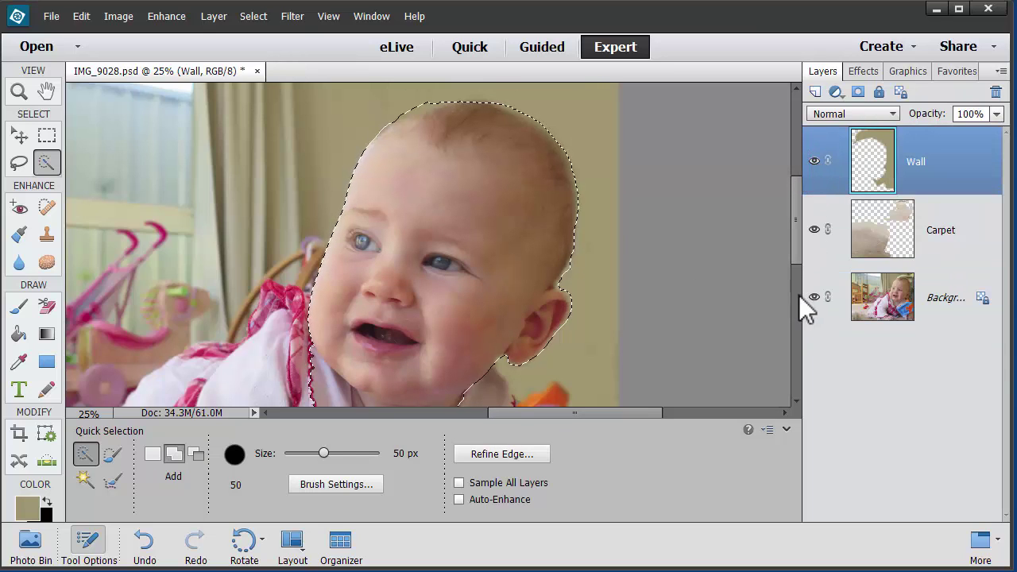
{"action": "left_click", "coordinate": [768, 429]}
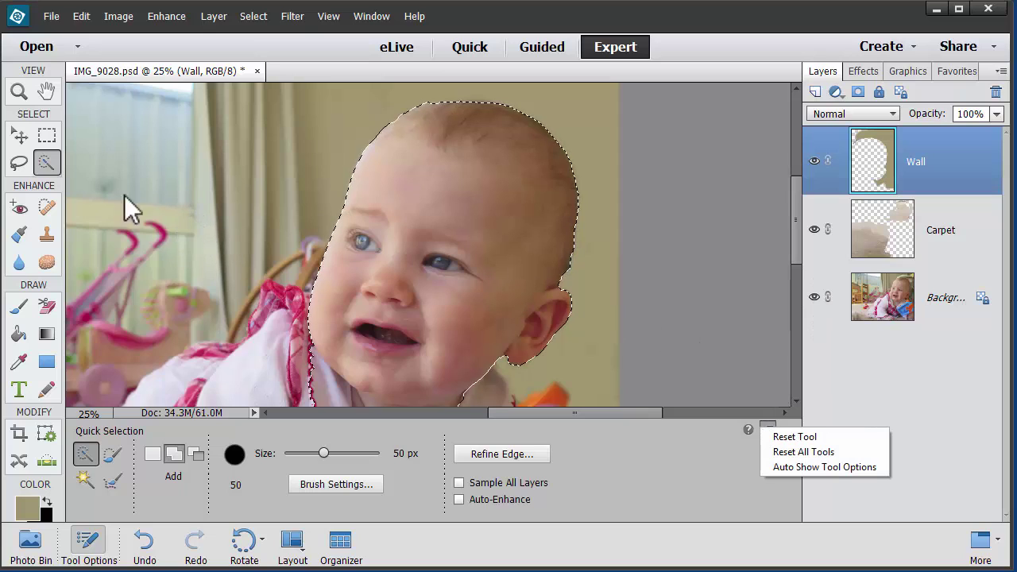
{"action": "left_click", "coordinate": [19, 136]}
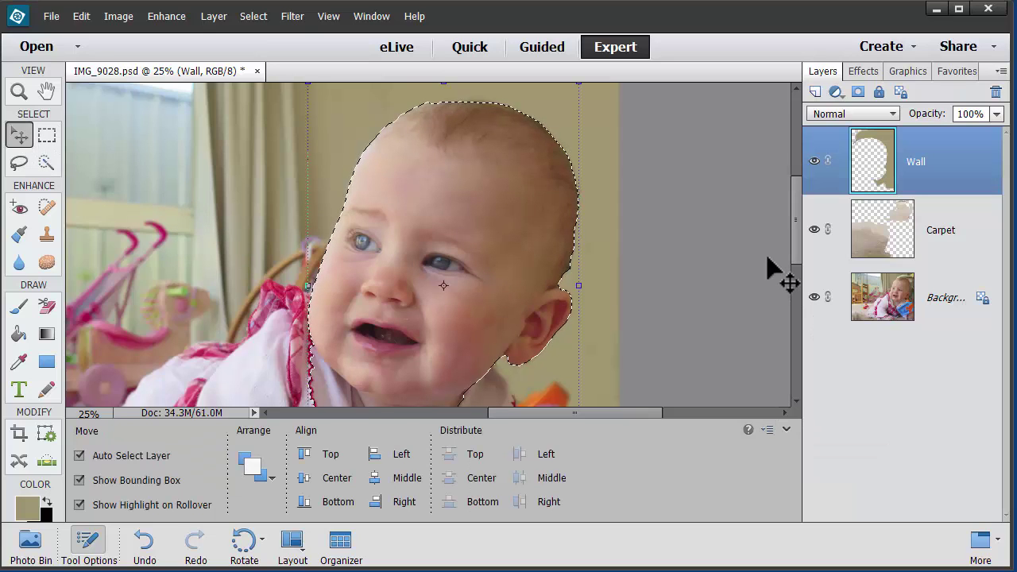
{"action": "scroll", "coordinate": [768, 258], "scroll_direction": "down", "scroll_amount": 2}
{"action": "key", "text": "ctrl+d"}
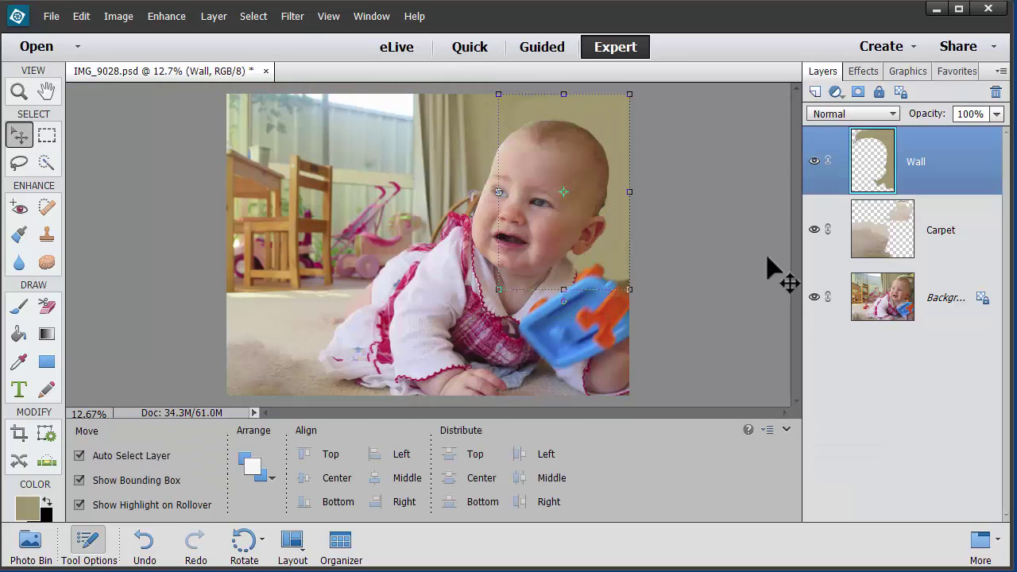
Look through the Select menu without choosing a command, then make the Background layer active.
{"action": "left_click", "coordinate": [254, 16]}
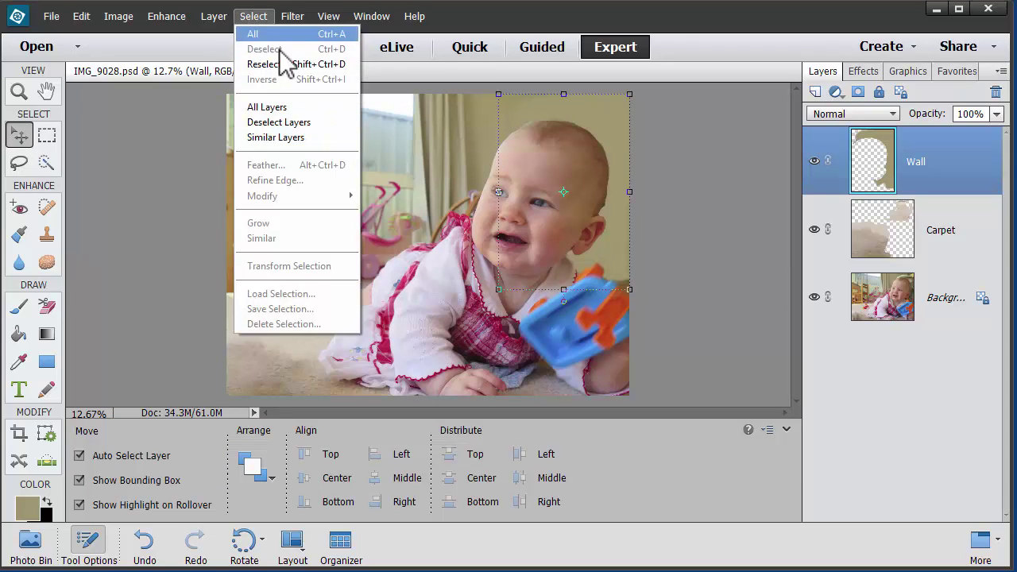
{"action": "left_click", "coordinate": [709, 79]}
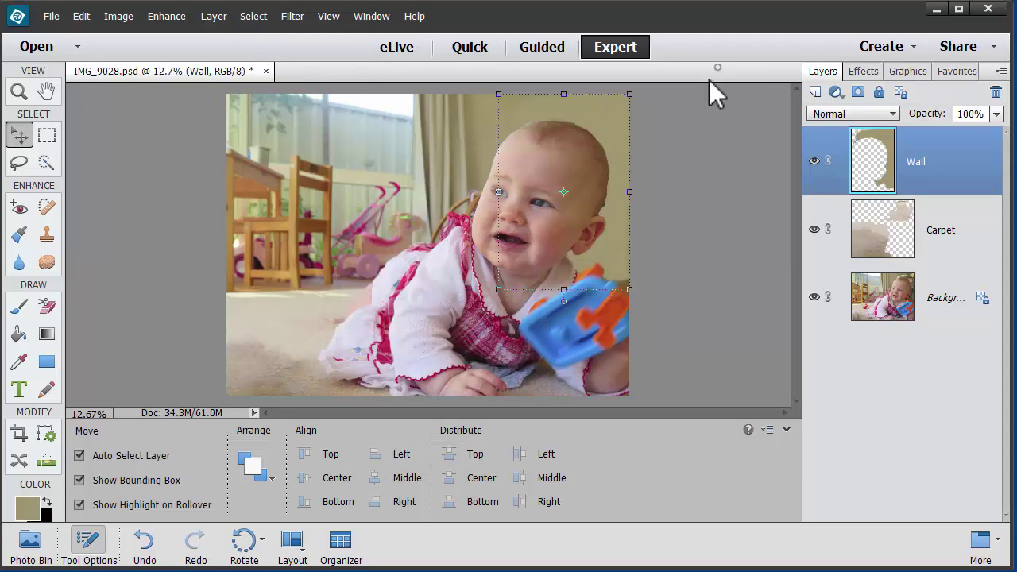
{"action": "left_click", "coordinate": [448, 385]}
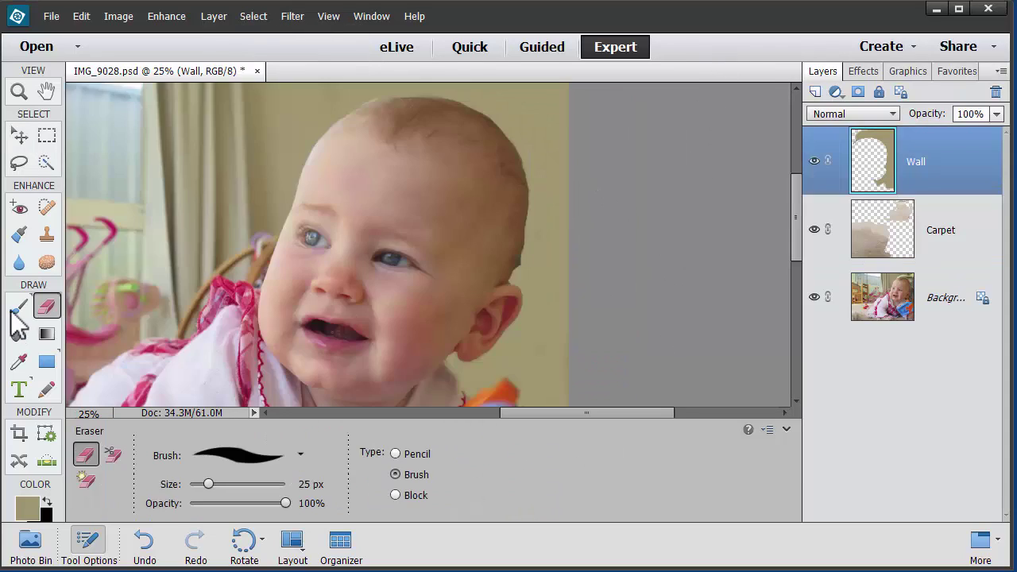
Switch to the Brush tool, shrink it to 45 px, and fit the photo on screen.
{"action": "left_click", "coordinate": [19, 308]}
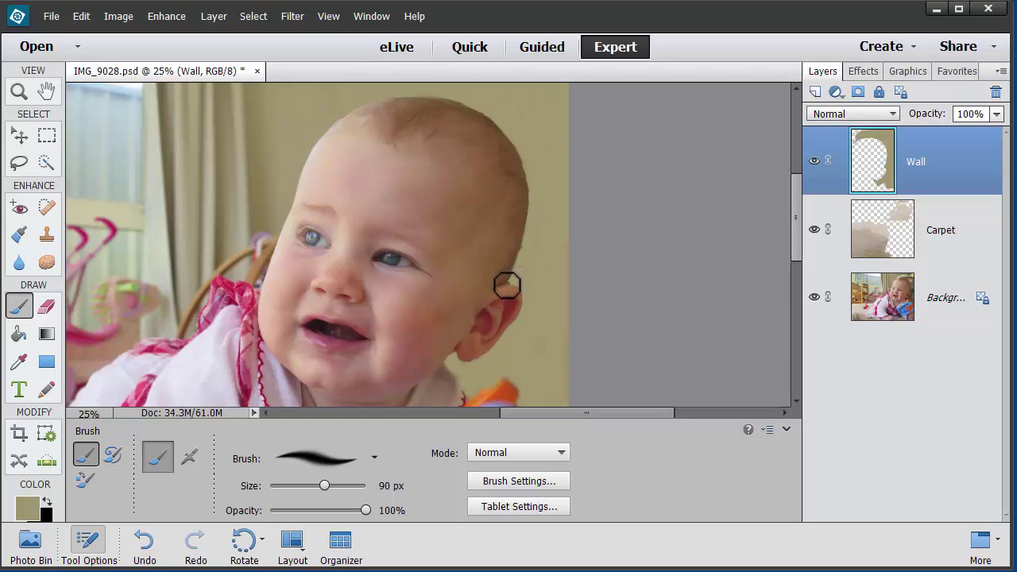
{"action": "key", "text": "bracketleft"}
{"action": "key", "text": "bracketleft"}
{"action": "key", "text": "bracketleft"}
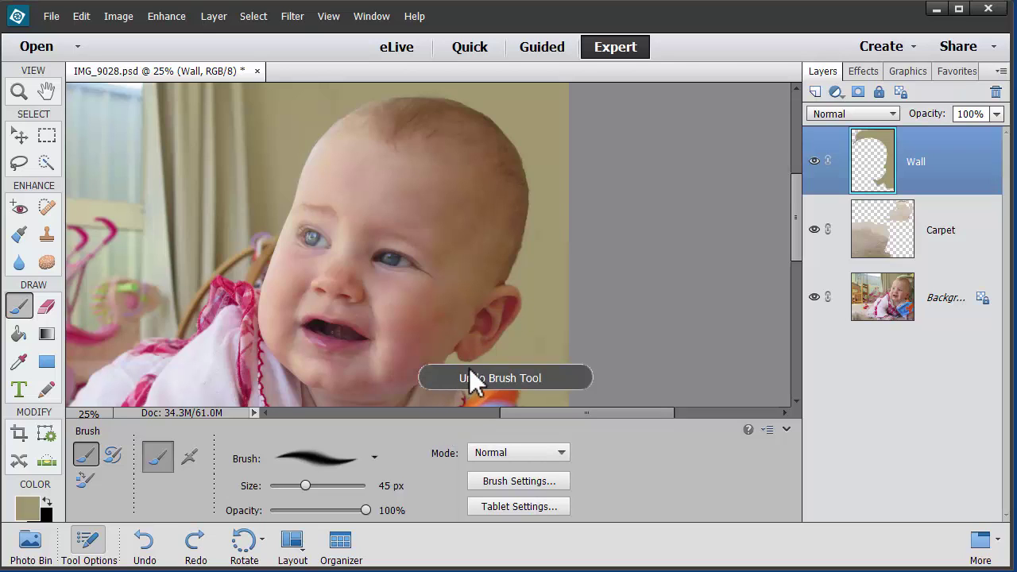
{"action": "key", "text": "ctrl+0"}
{"action": "left_click", "coordinate": [814, 296], "text": "alt"}
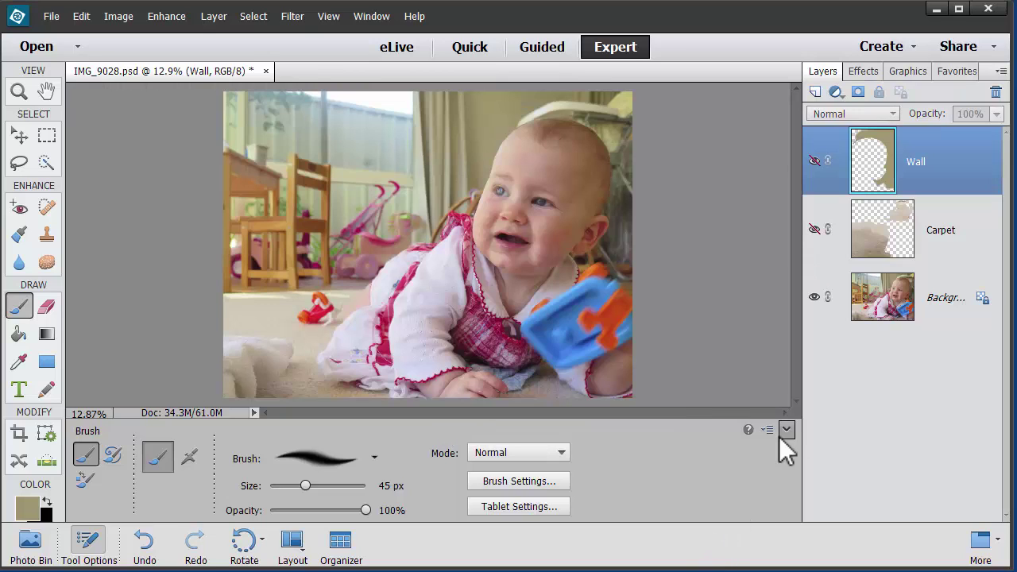
{"action": "left_click", "coordinate": [814, 297], "text": "alt"}
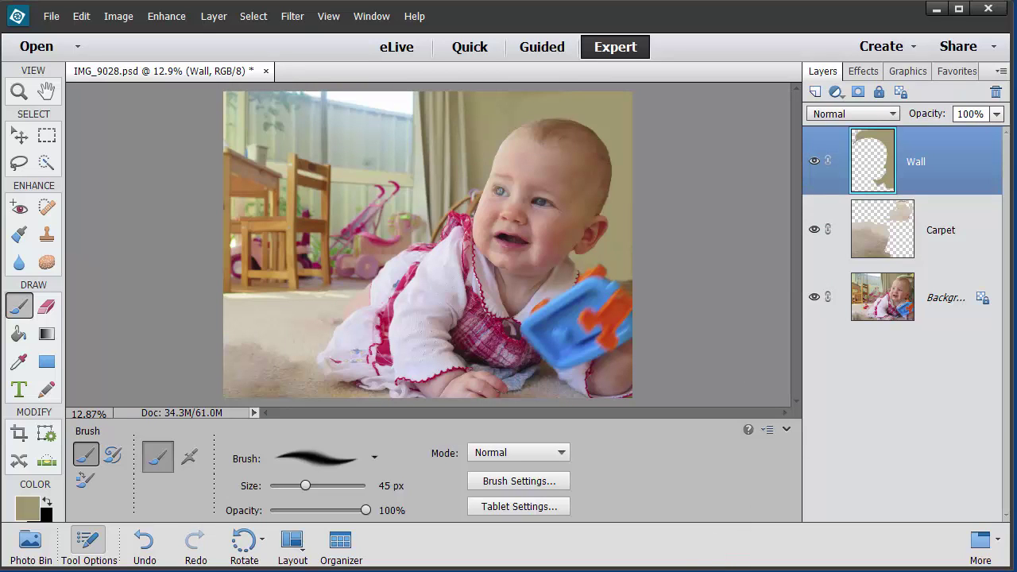